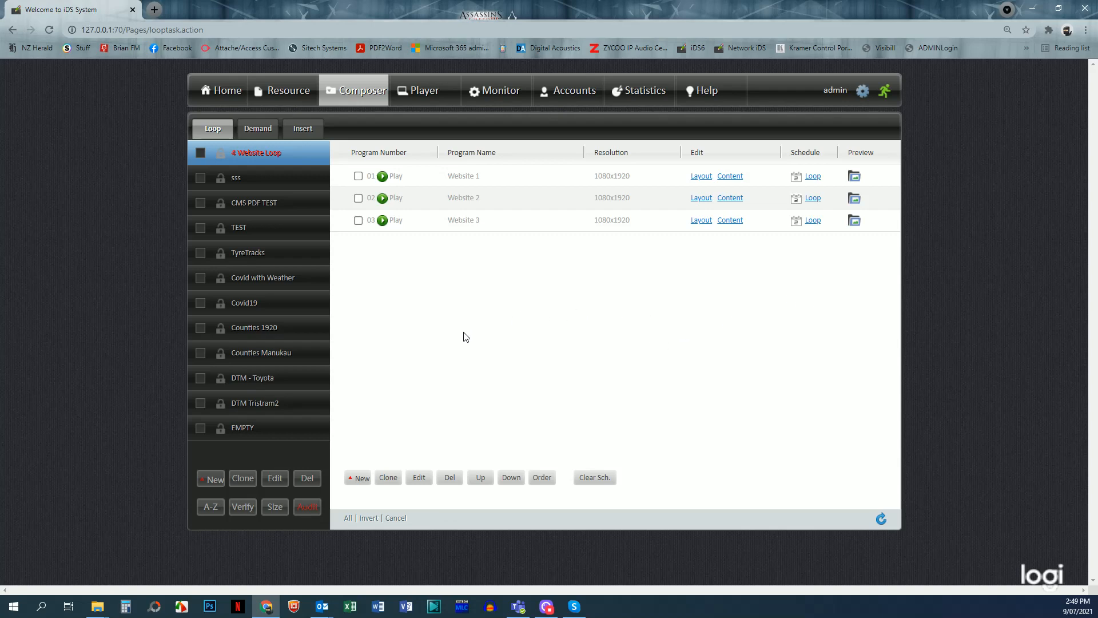
Step: Clone the Website 3 program as "Website 4" with 4 Website Loop as the destination
click(357, 221)
click(388, 479)
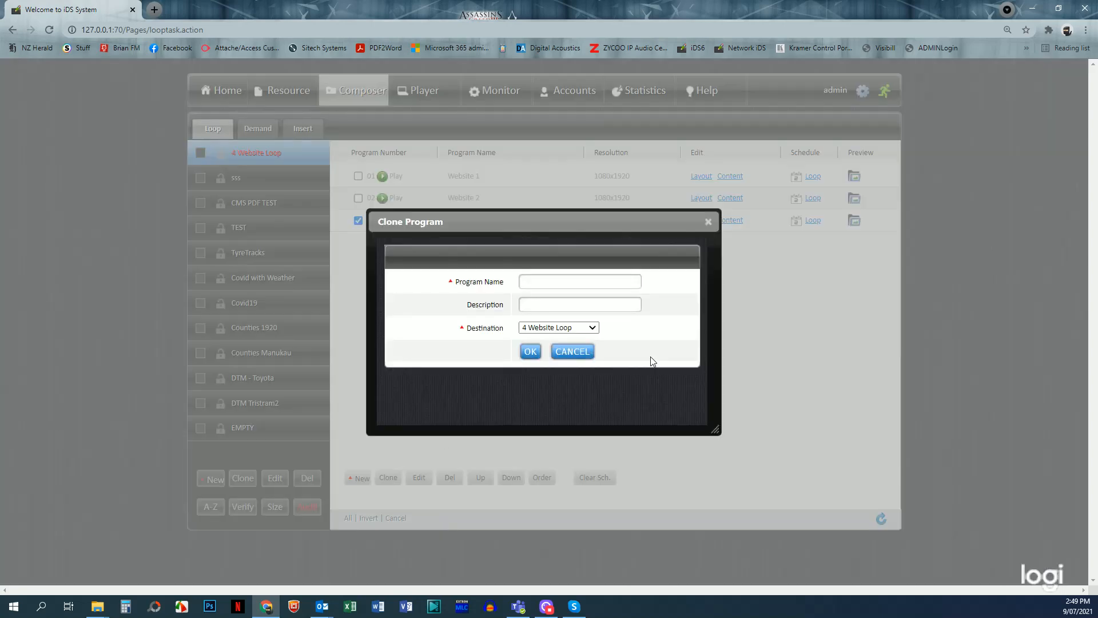
click(573, 284)
click(563, 321)
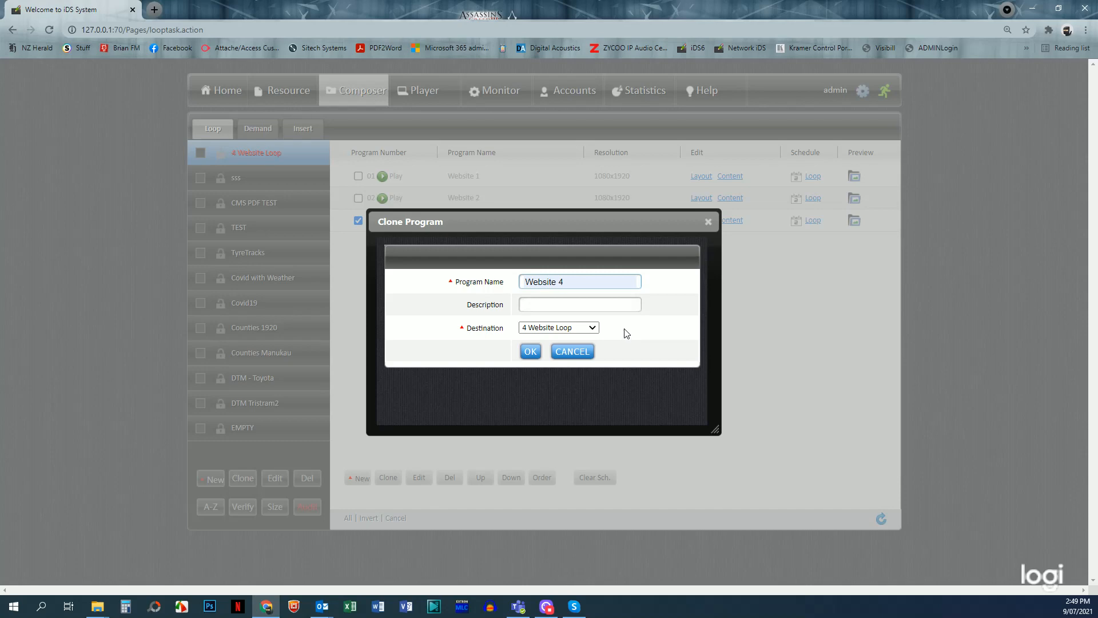
click(592, 327)
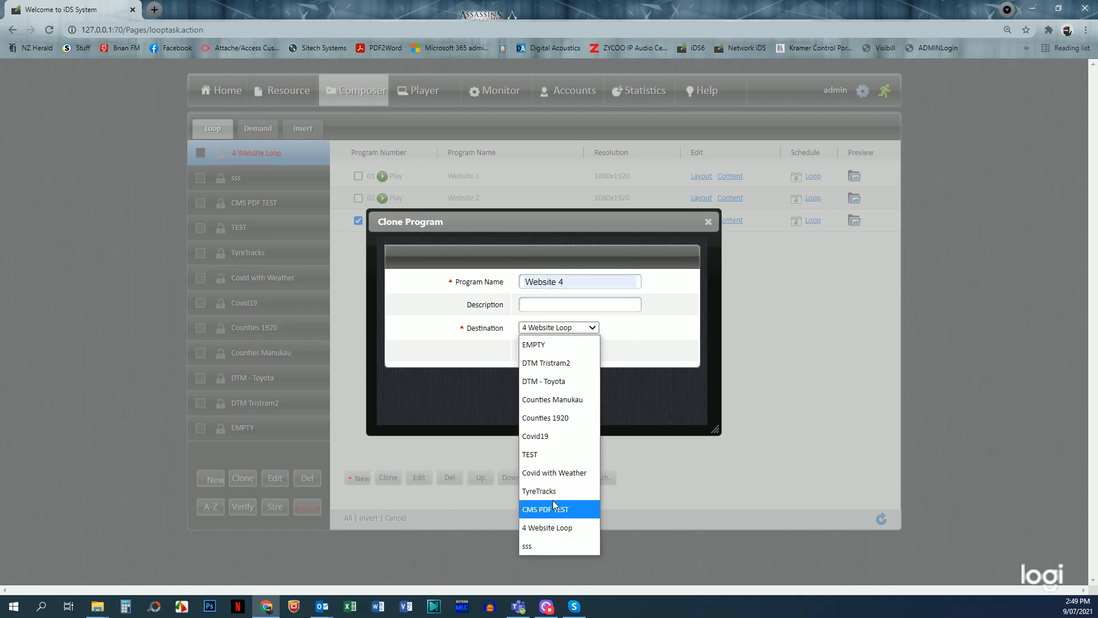
click(652, 342)
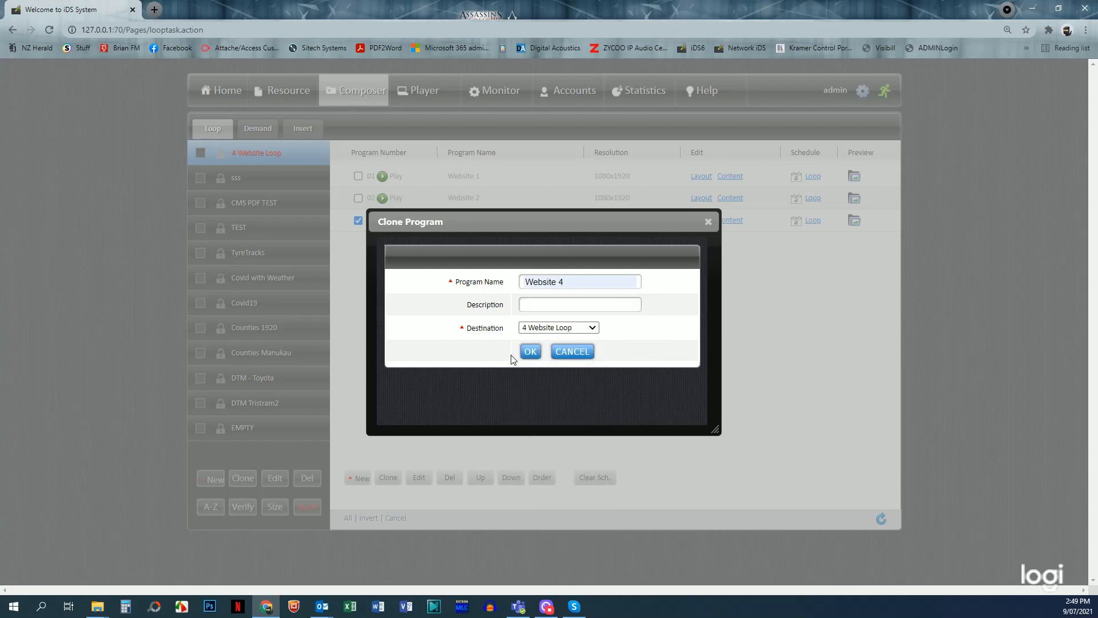
click(530, 352)
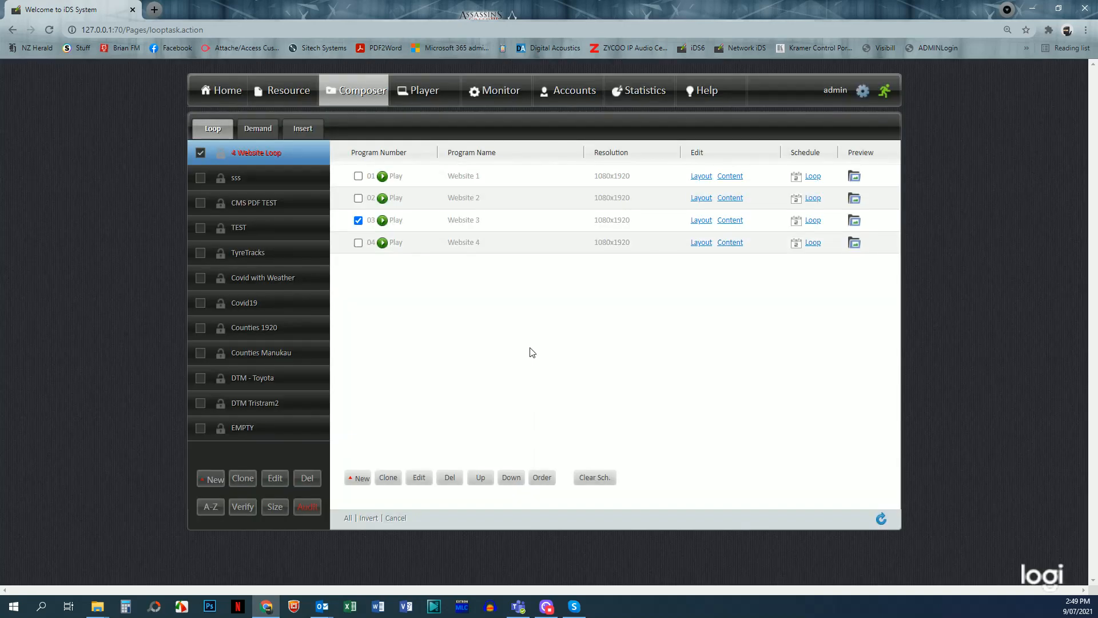
Step: Set the web area in Website 4's layout to Map to Demand and save the layout
click(701, 243)
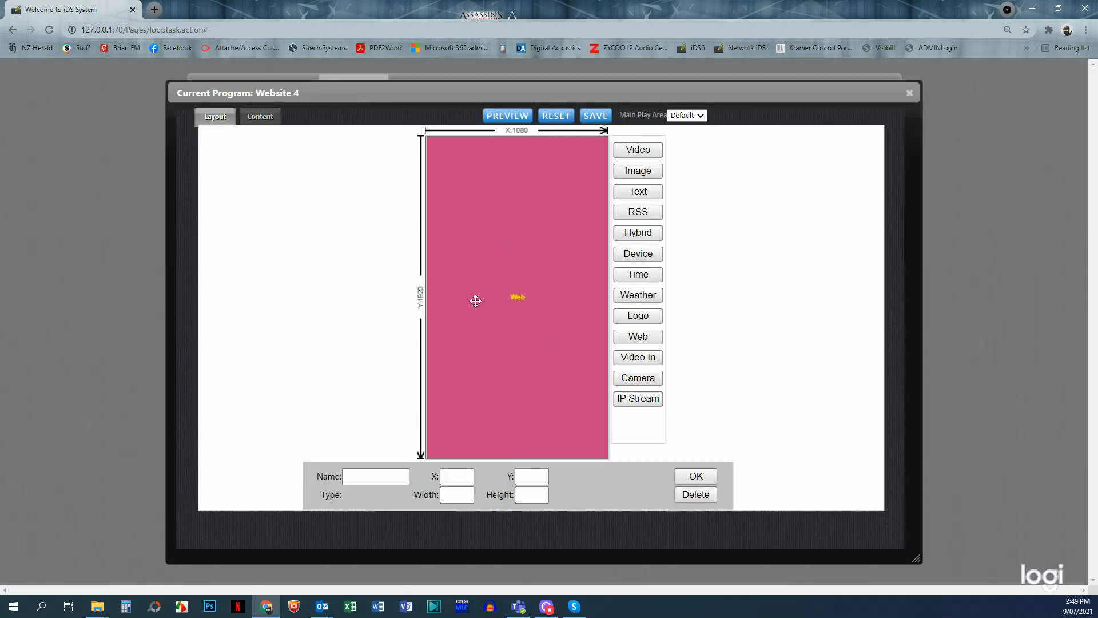
click(515, 238)
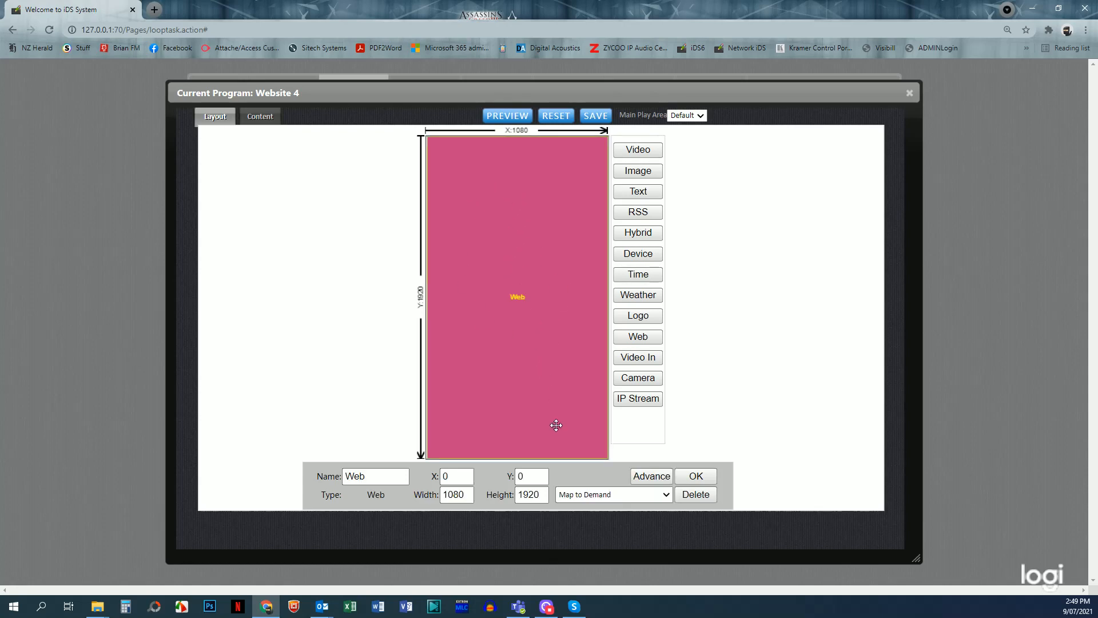
click(665, 495)
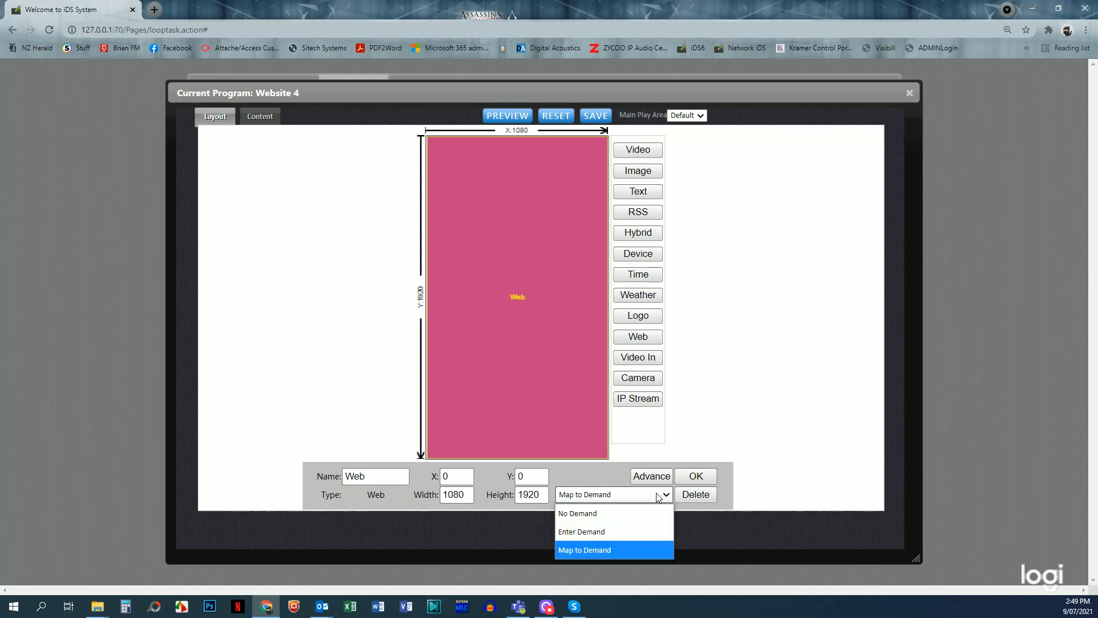
click(623, 550)
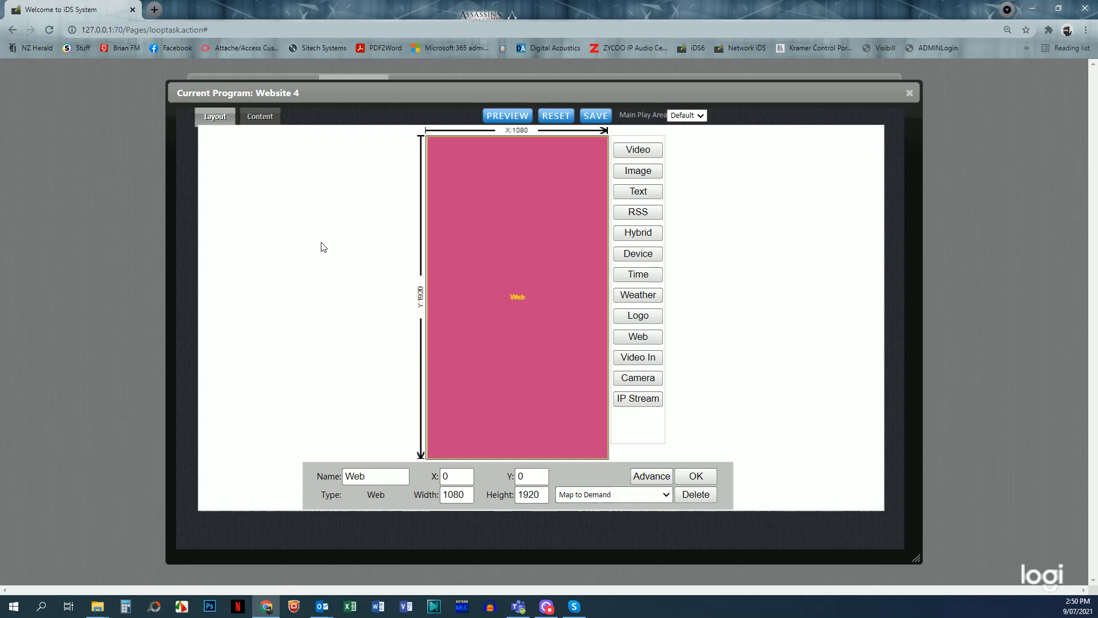
click(594, 115)
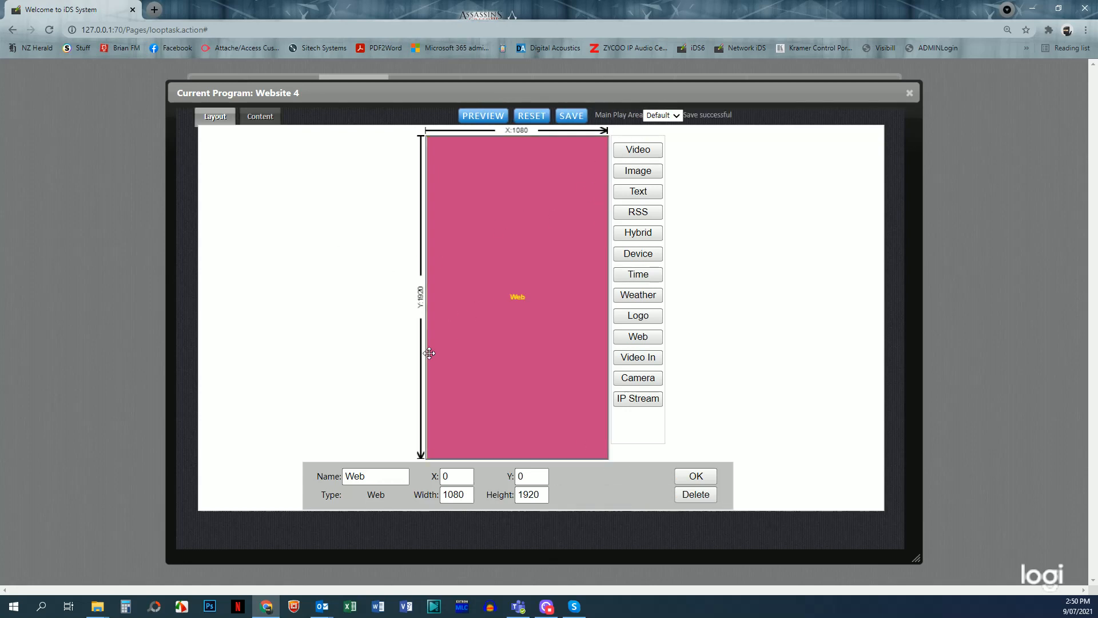
click(260, 116)
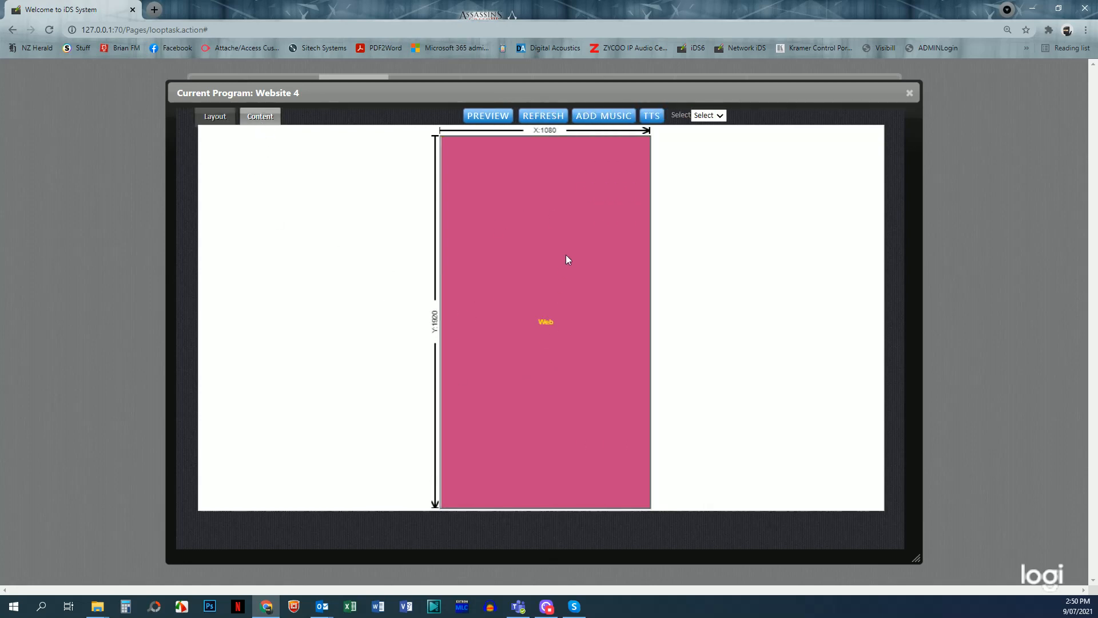
double_click(516, 286)
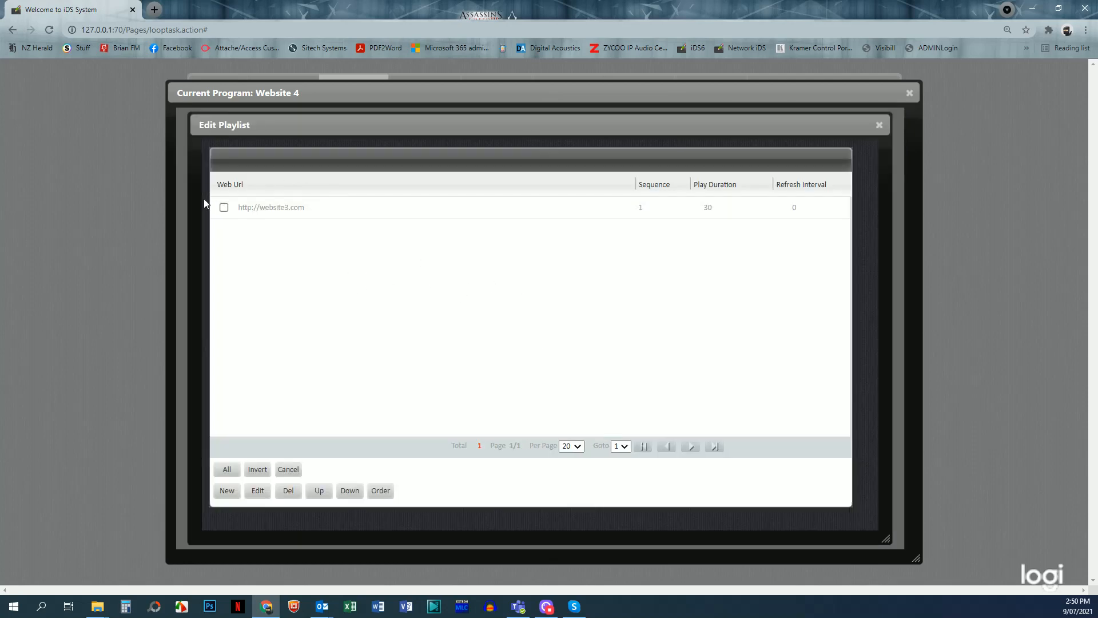
click(258, 495)
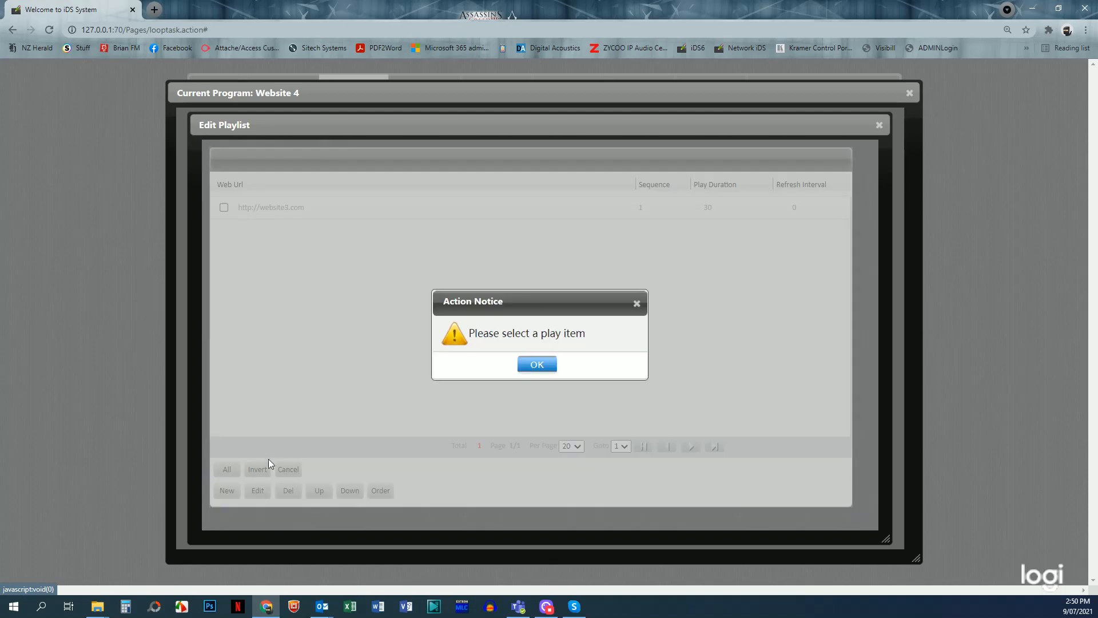
click(536, 363)
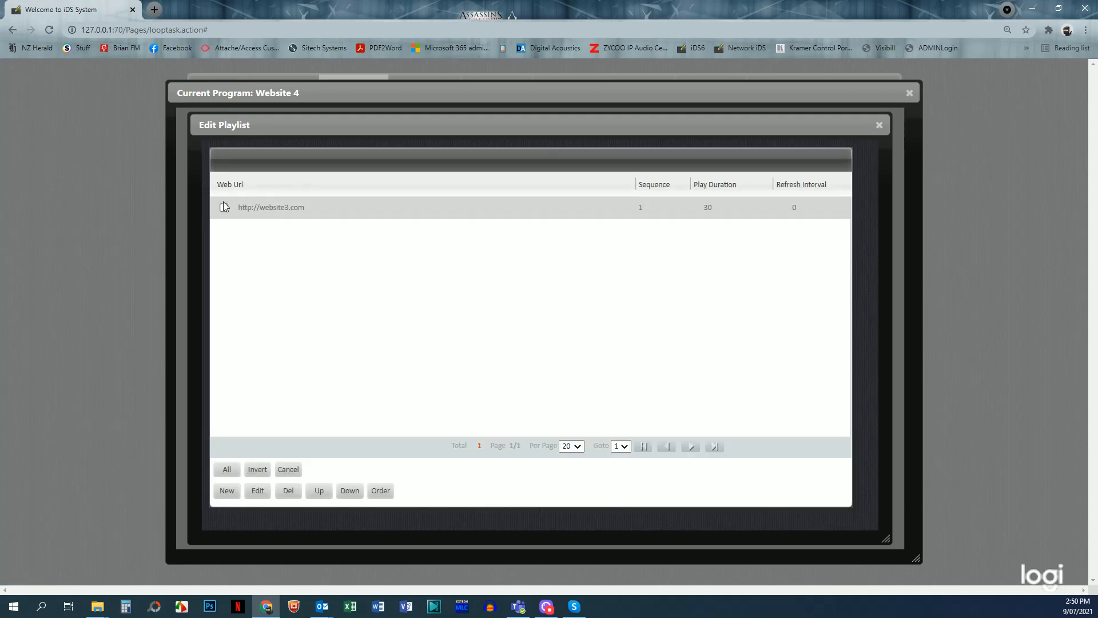
click(224, 207)
click(258, 490)
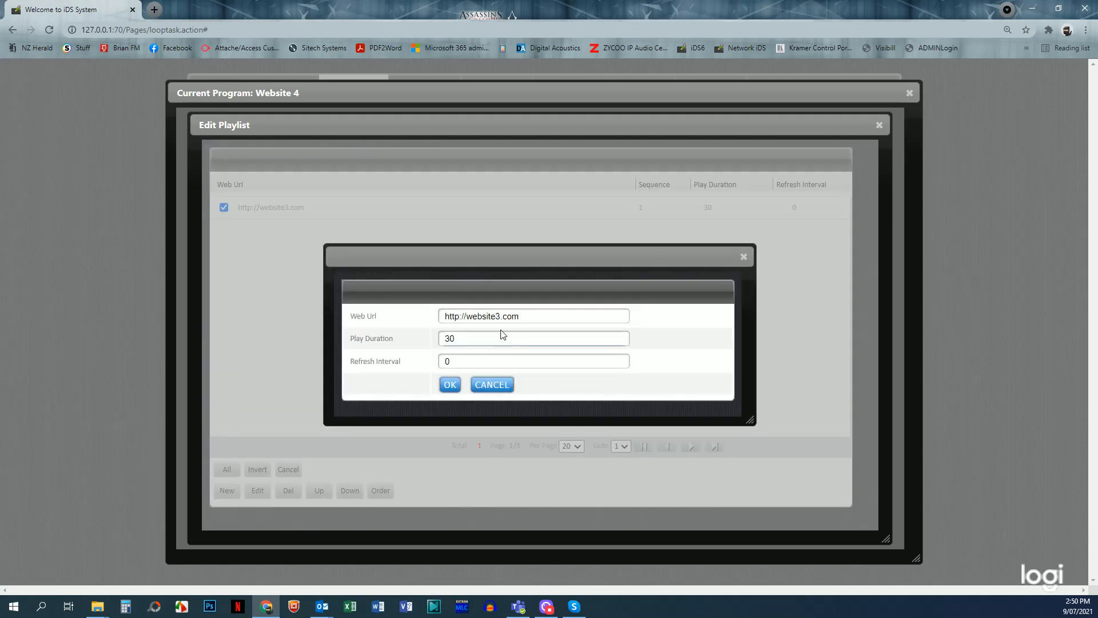
click(497, 316)
key(Delete)
text(4)
click(443, 387)
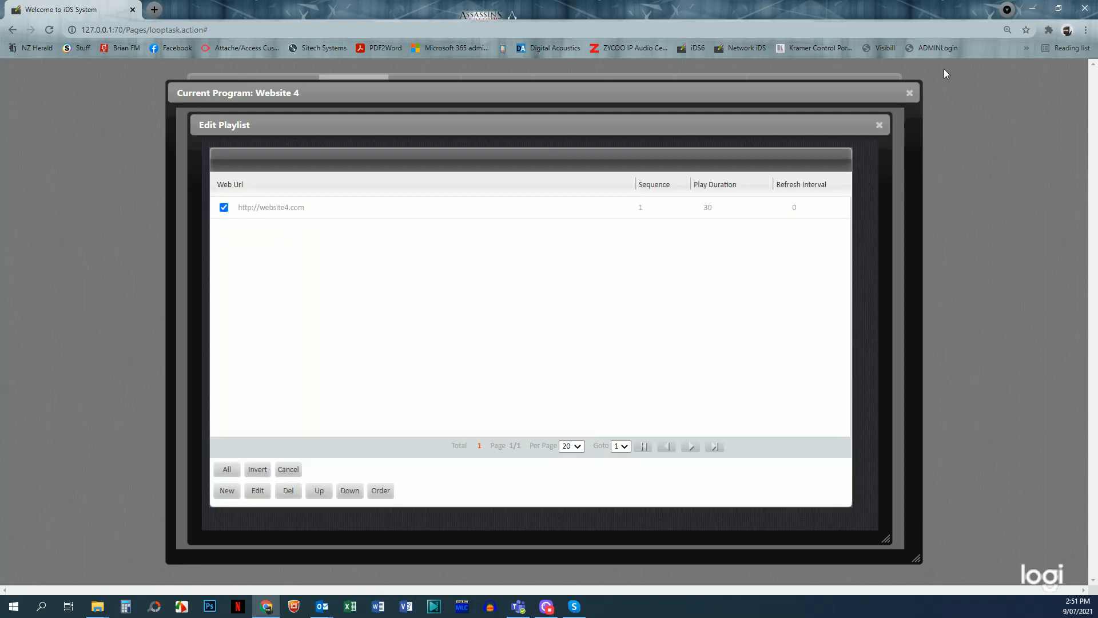
Step: Close the Website 4 program editor and audit the 4 Website Loop campaign
click(909, 92)
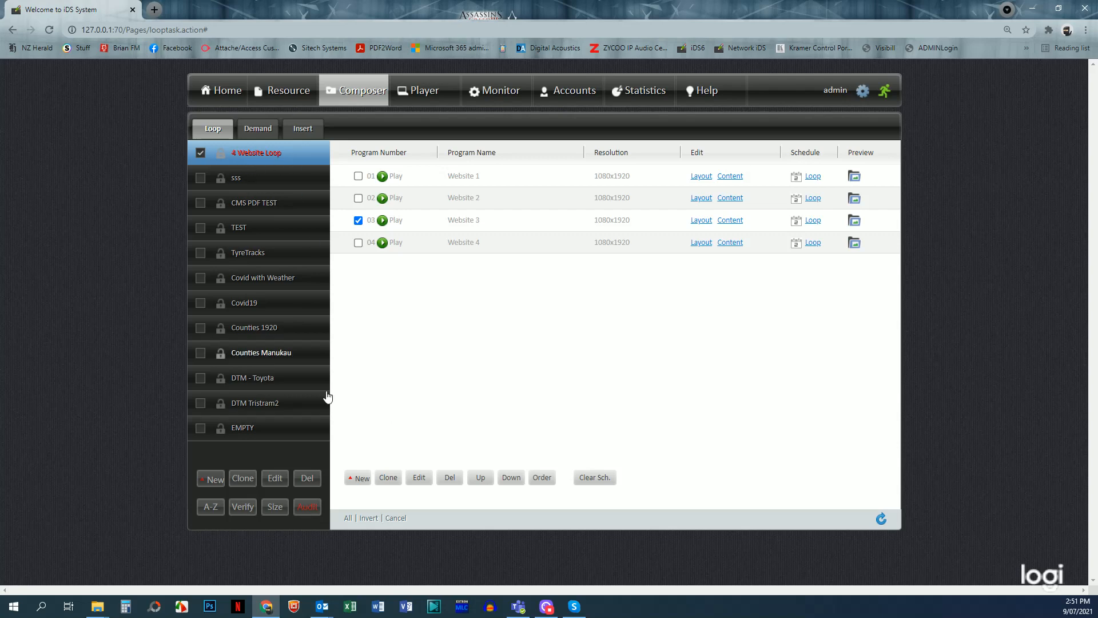
click(305, 507)
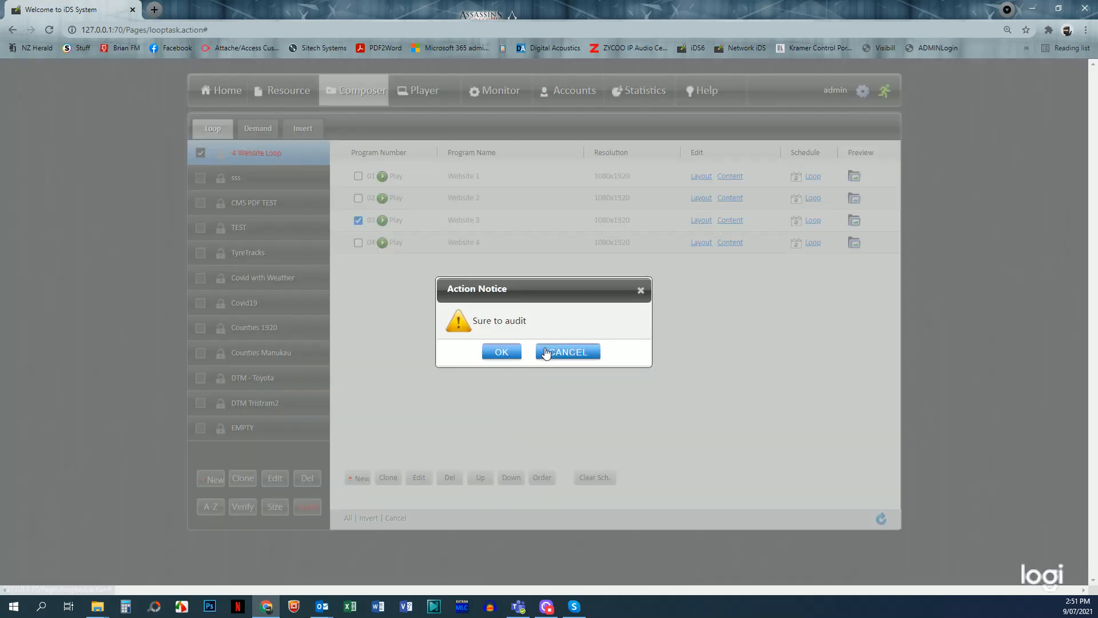
click(500, 353)
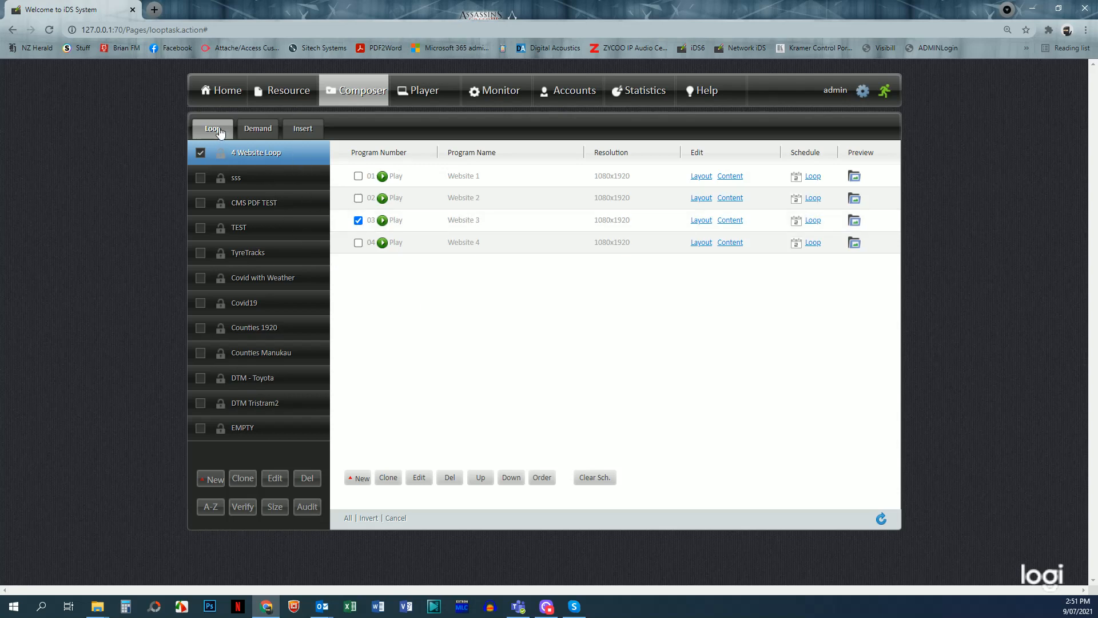
Step: Create a program named "Website 4" with 1080x1920 resolution in the 4 Website Demand campaign
click(259, 131)
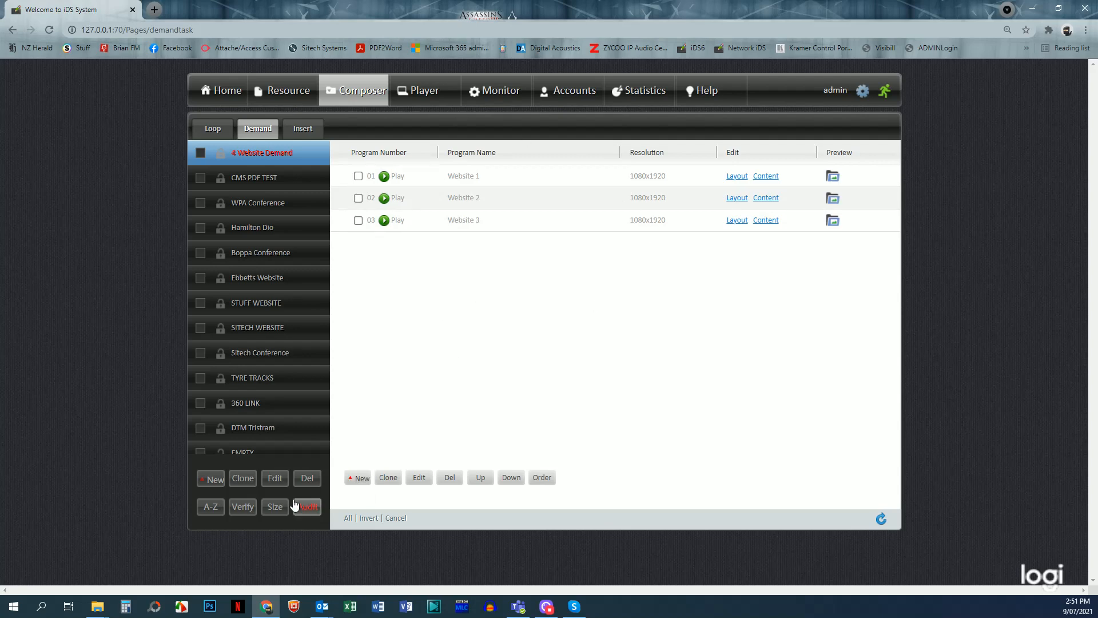
click(360, 478)
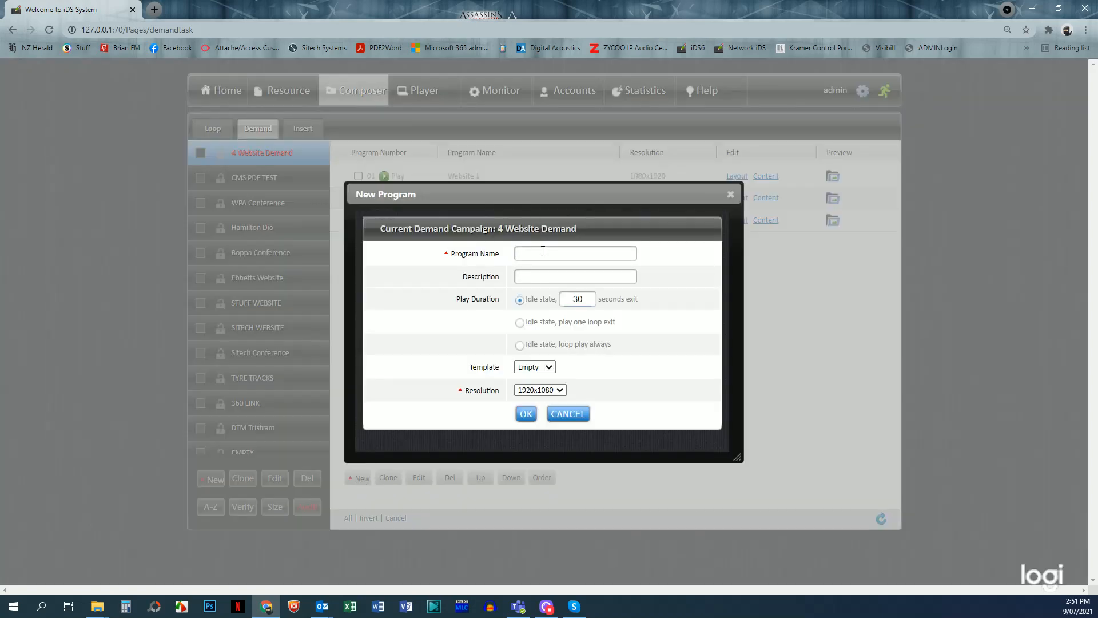
click(551, 259)
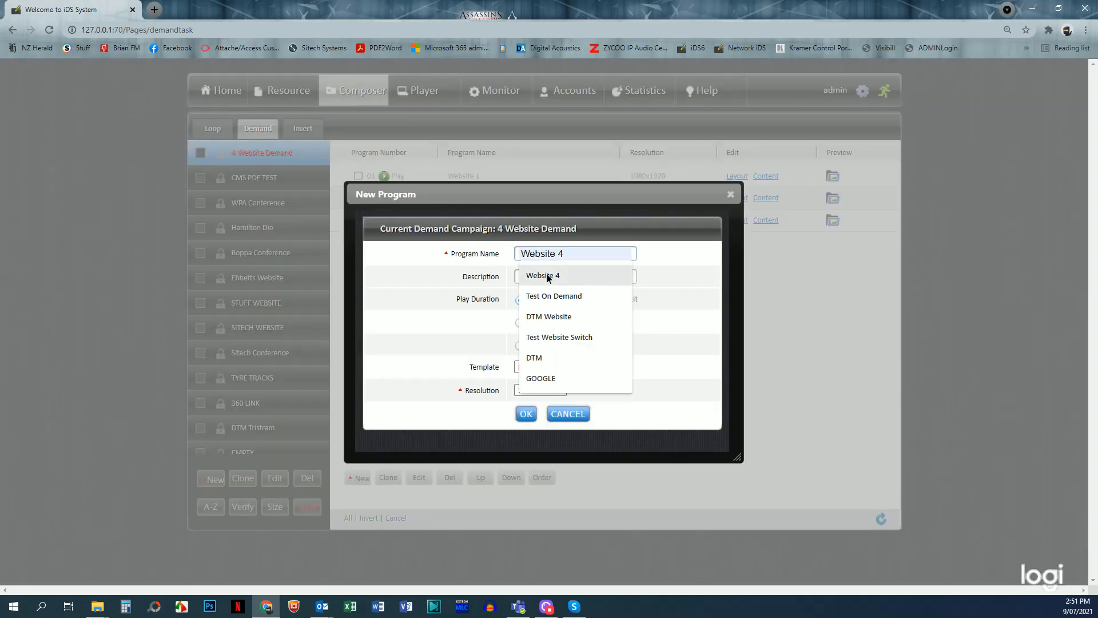
click(551, 277)
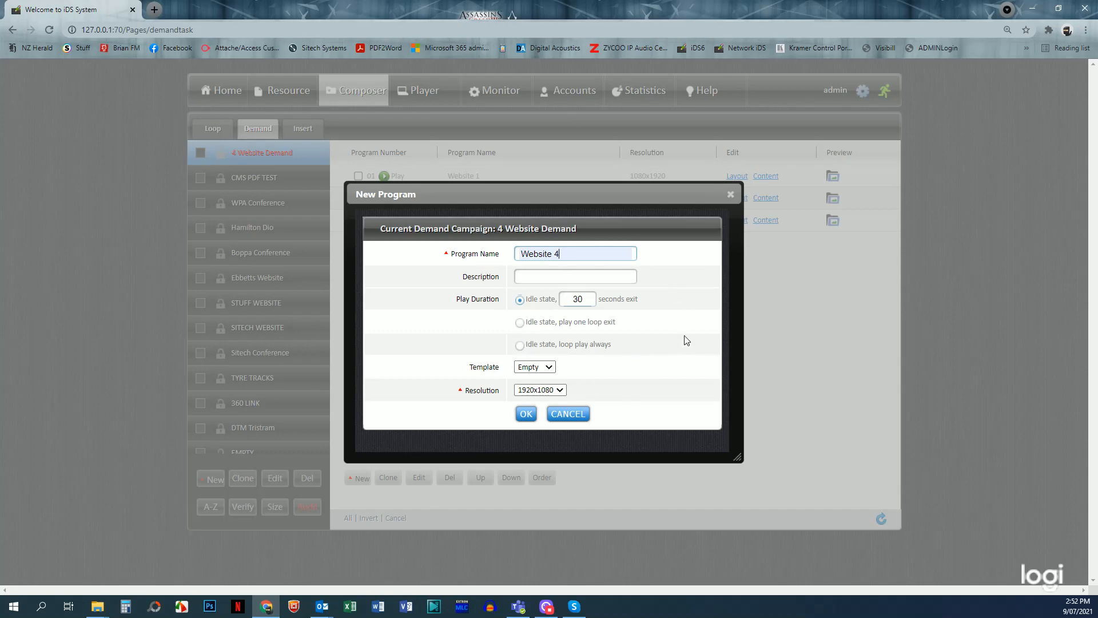
click(562, 391)
scroll(564, 358, down, 3)
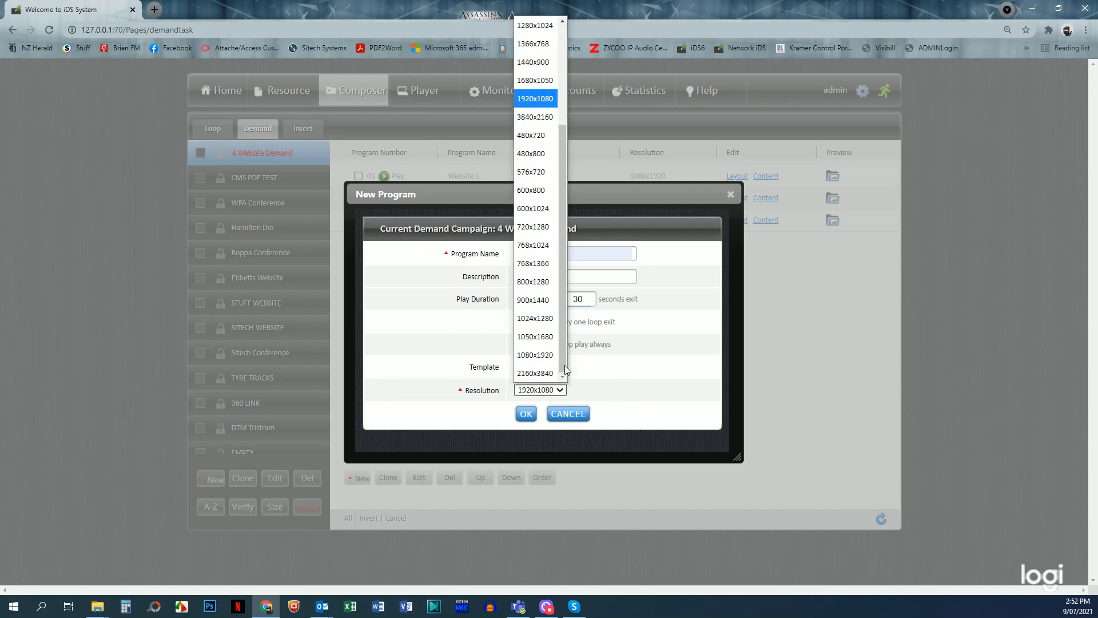
click(532, 356)
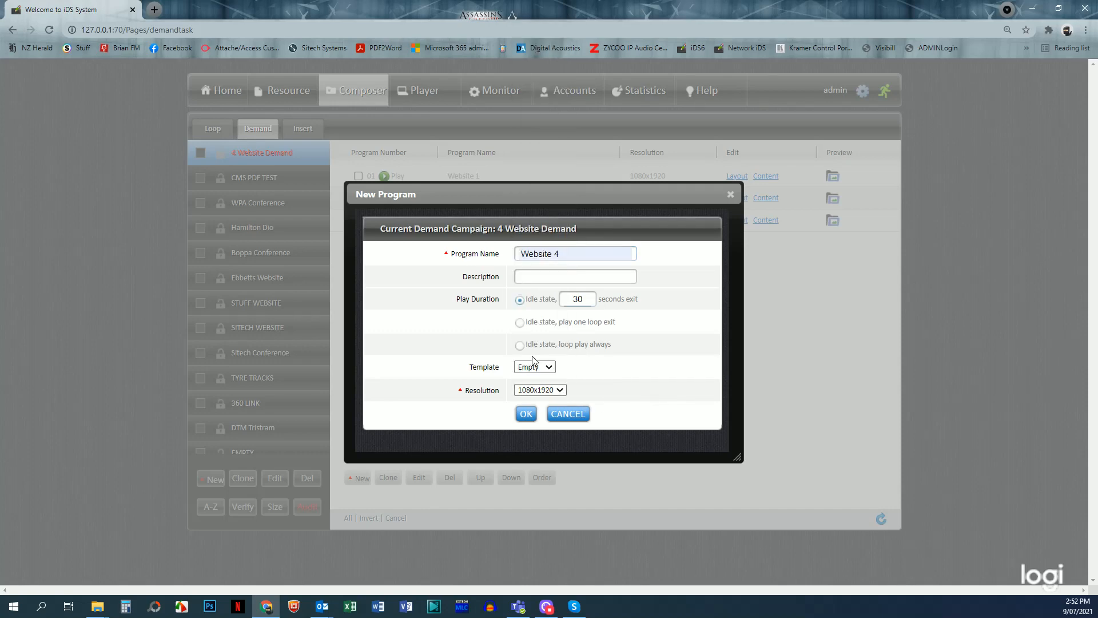
click(526, 415)
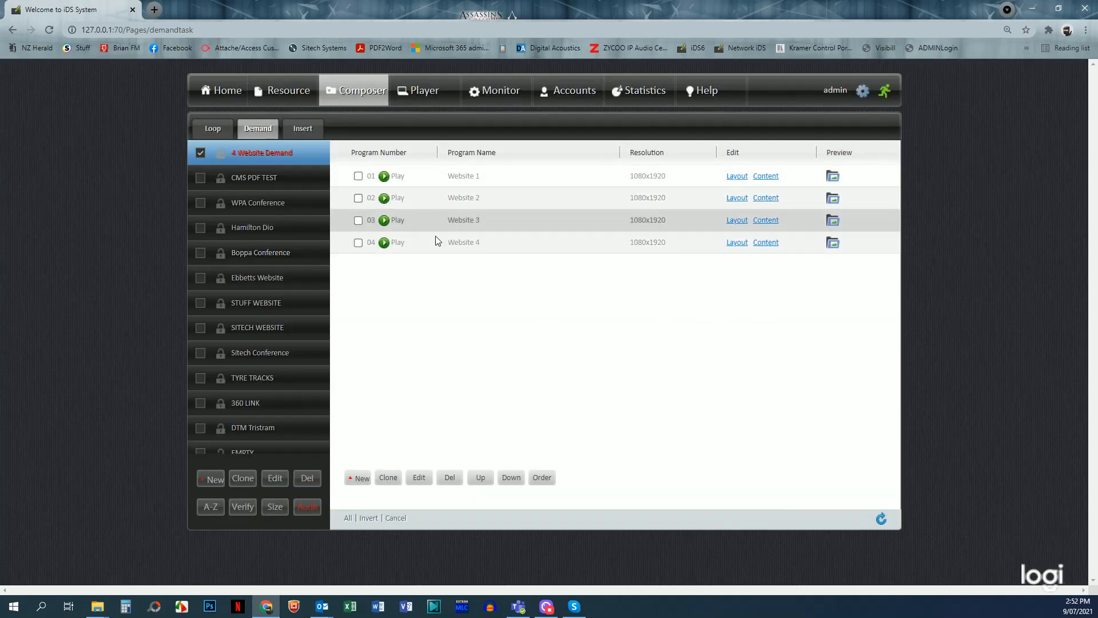
Step: Add a web area to the demand program Website 4's layout and expand it to the full 1080x1920 canvas
click(737, 242)
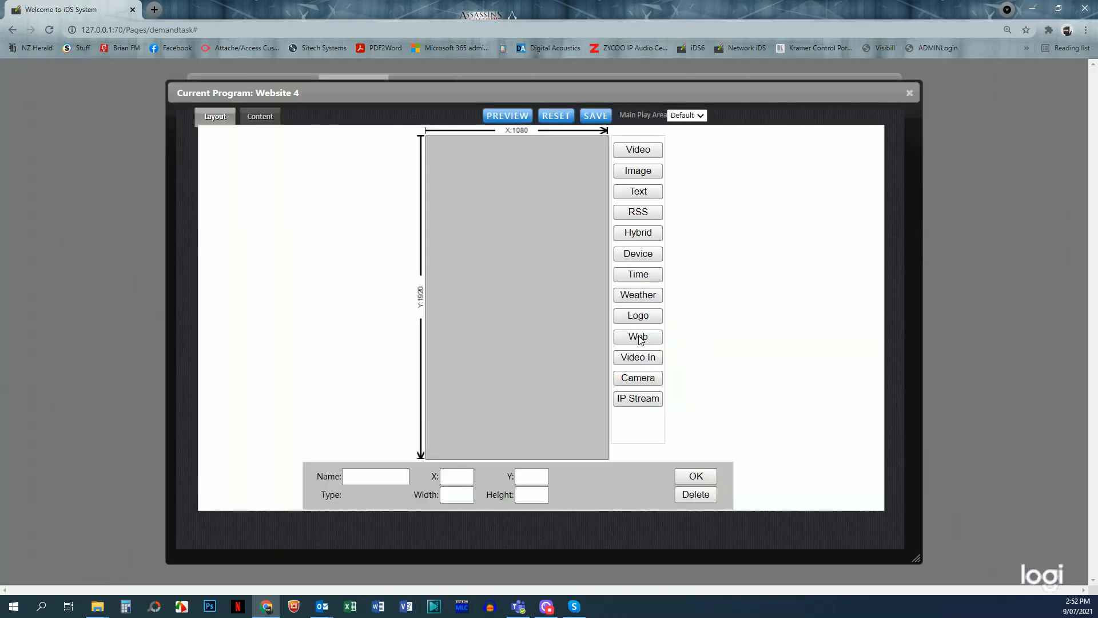
mouse_move(461, 227)
mouse_down()
mouse_move(513, 255)
mouse_move(572, 319)
mouse_up()
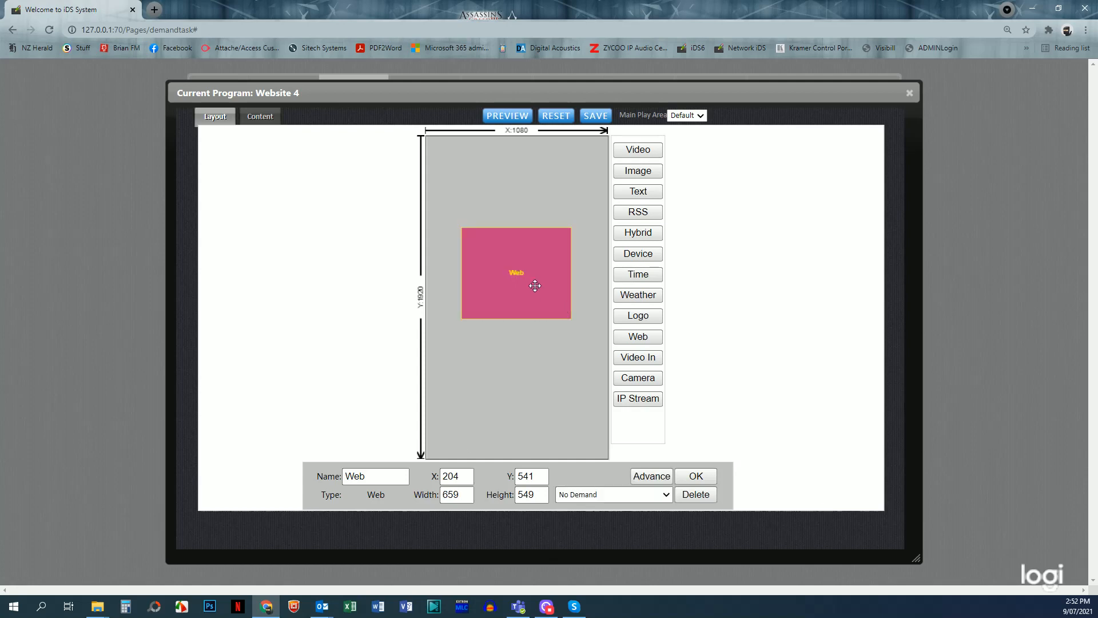
right_click(512, 265)
click(557, 360)
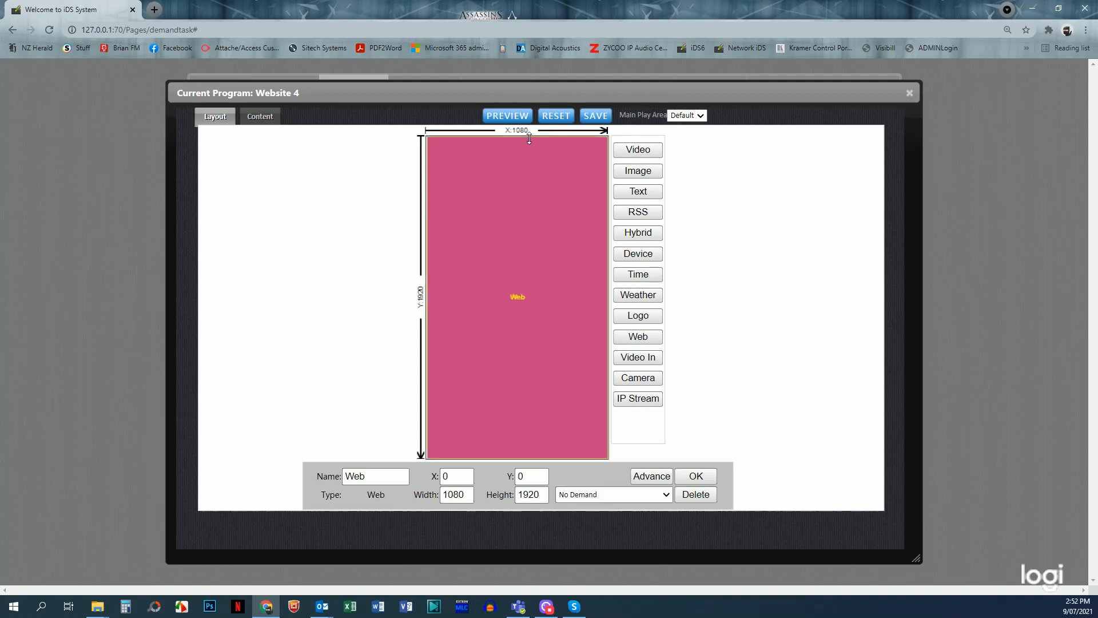
Step: Lower the web area's upper edge to leave a narrow strip above it, setting its Y position to 66
drag(529, 139, 529, 149)
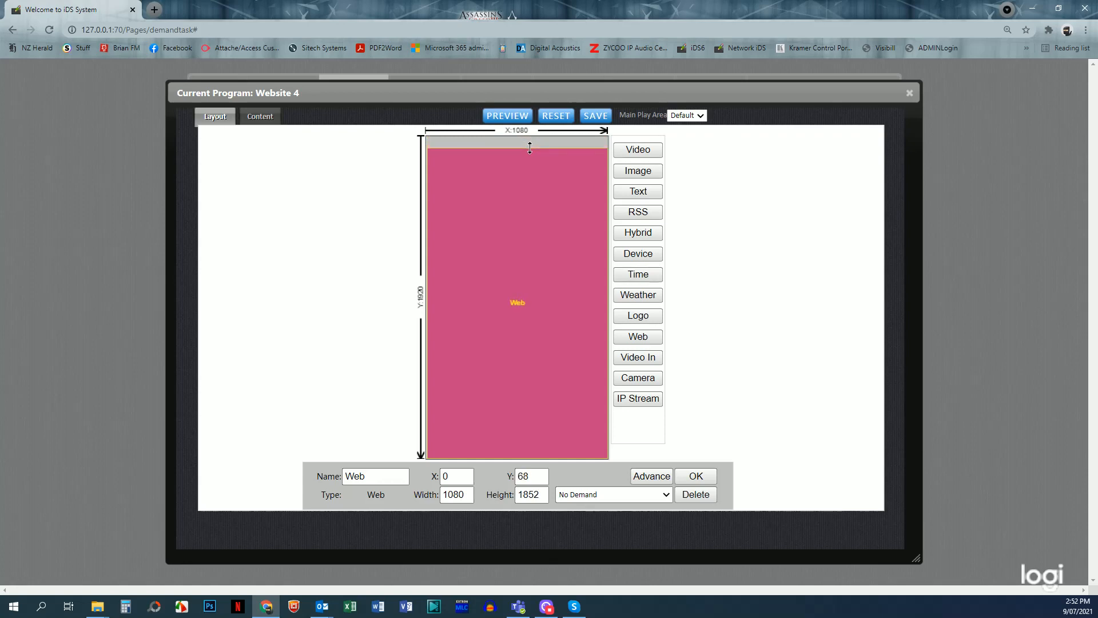
click(535, 474)
key(BackSpace)
text(6)
right_click(582, 260)
Step: Draw a small image area in the strip above the web area and set its width and height to 66
click(520, 143)
drag(510, 140, 519, 147)
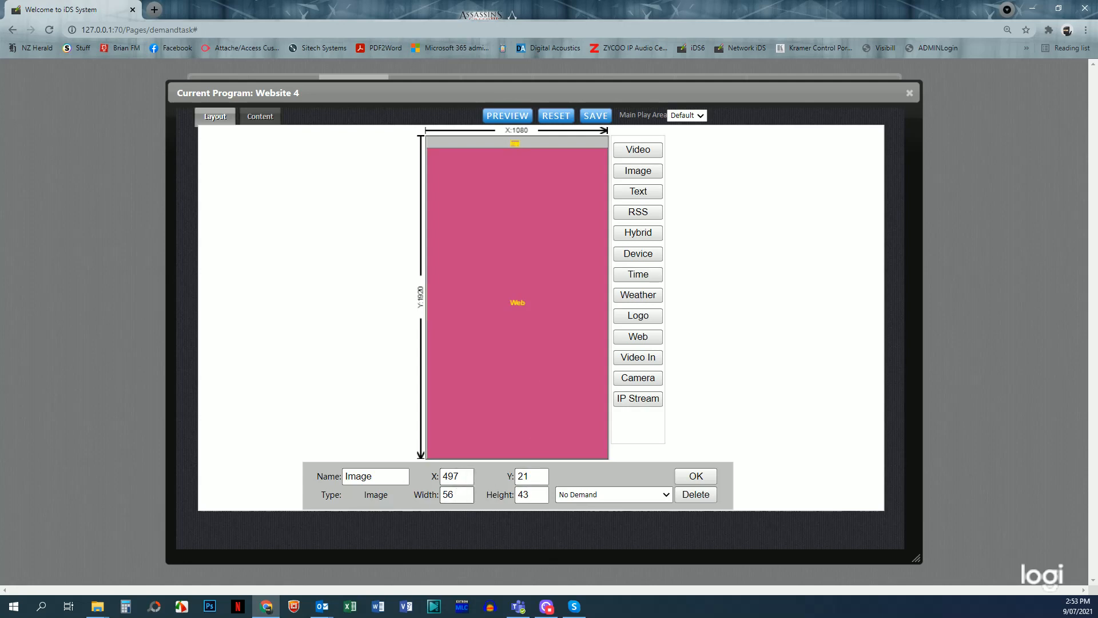
drag(457, 494, 433, 494)
text(66)
double_click(537, 494)
text(66)
click(693, 476)
Step: Position the image area at X 507 and Y 0, and save the layout
drag(515, 145, 516, 140)
click(464, 478)
key(BackSpace)
text(7)
click(593, 117)
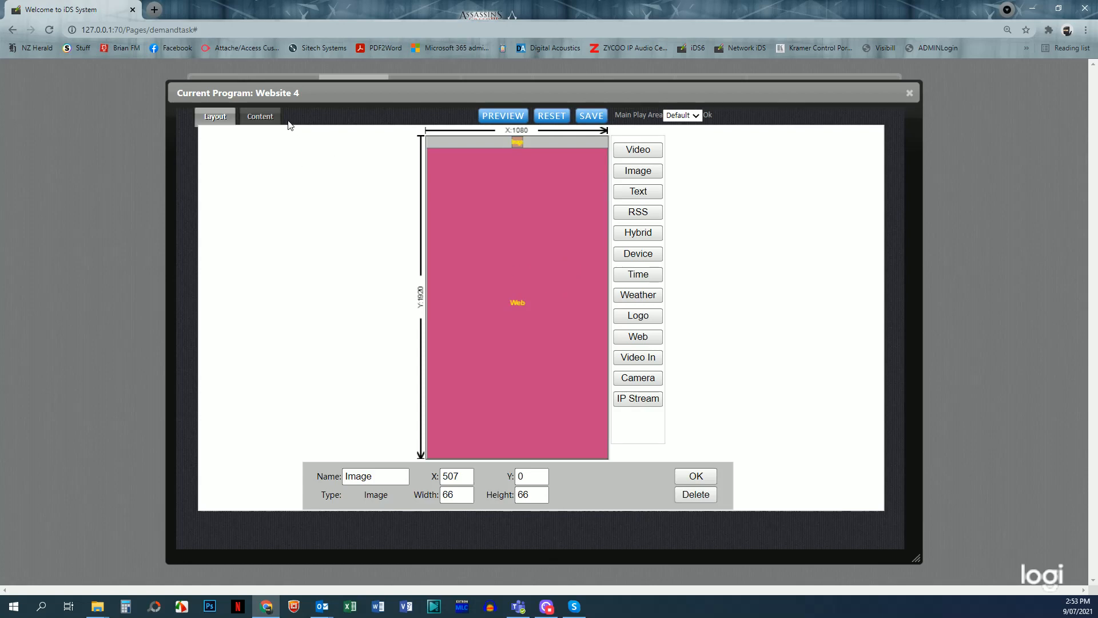
Step: Set the image area's demand action to Exit in Website 4's layout and save the layout
click(260, 117)
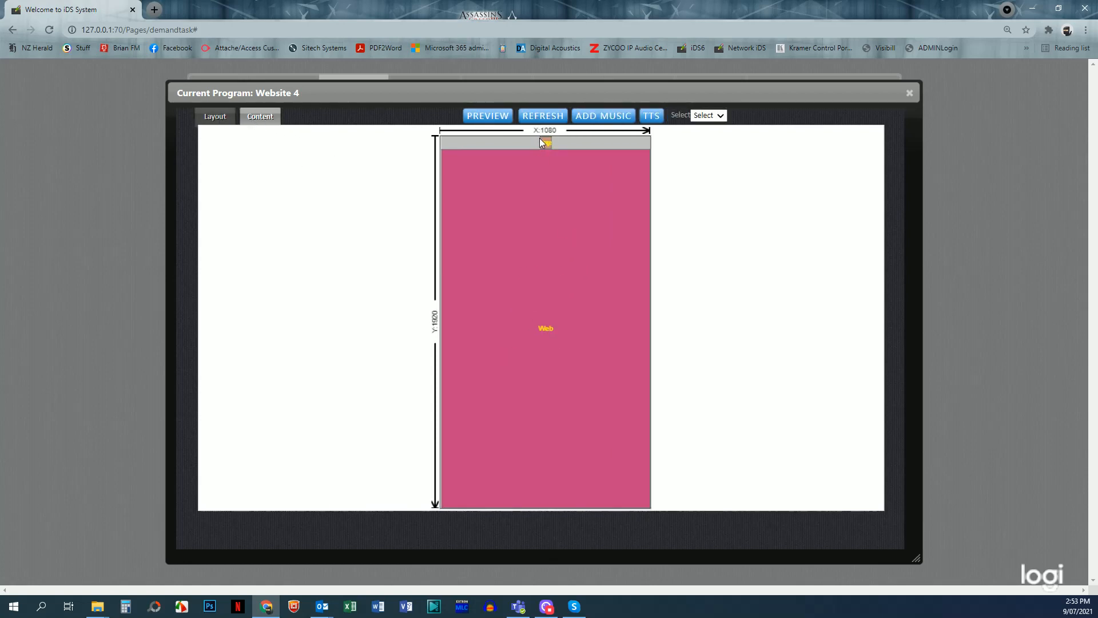
click(215, 116)
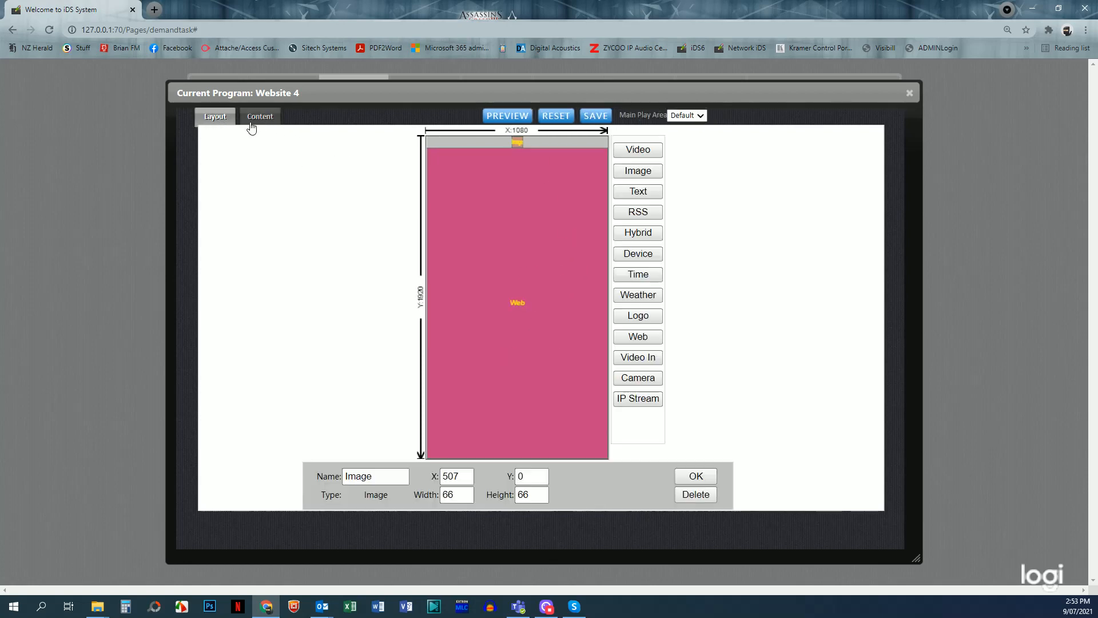
click(518, 143)
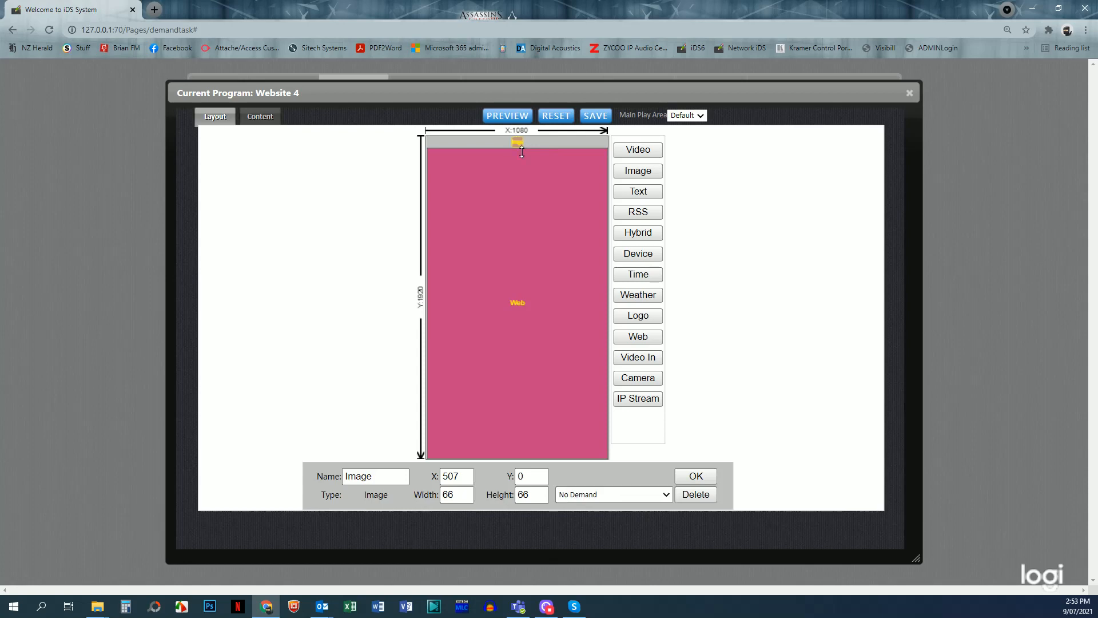
click(646, 494)
click(593, 417)
click(627, 493)
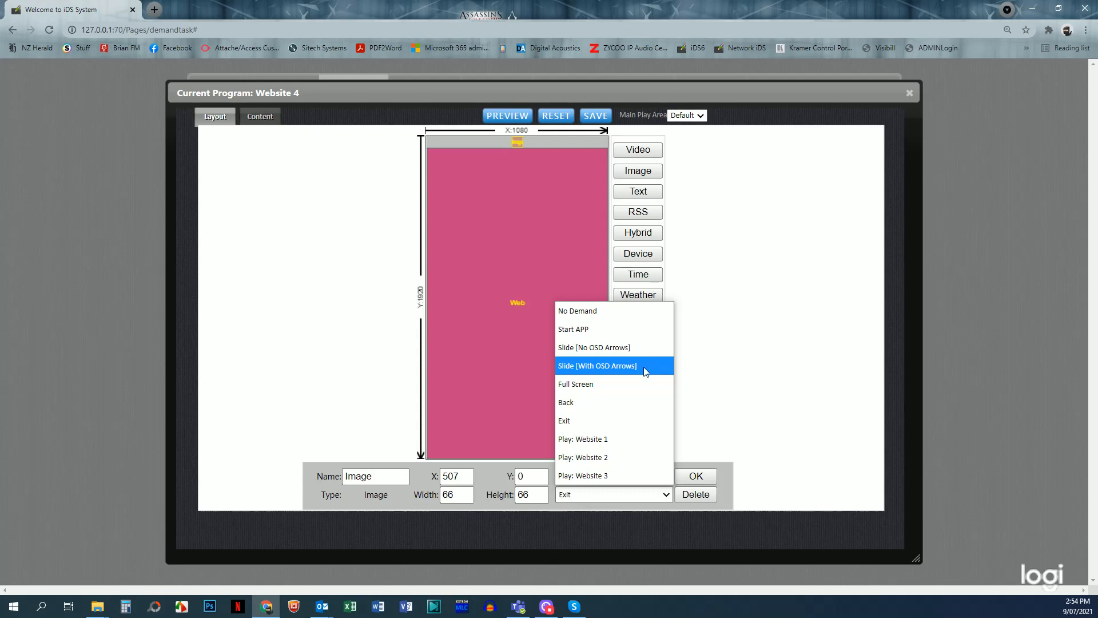
click(575, 416)
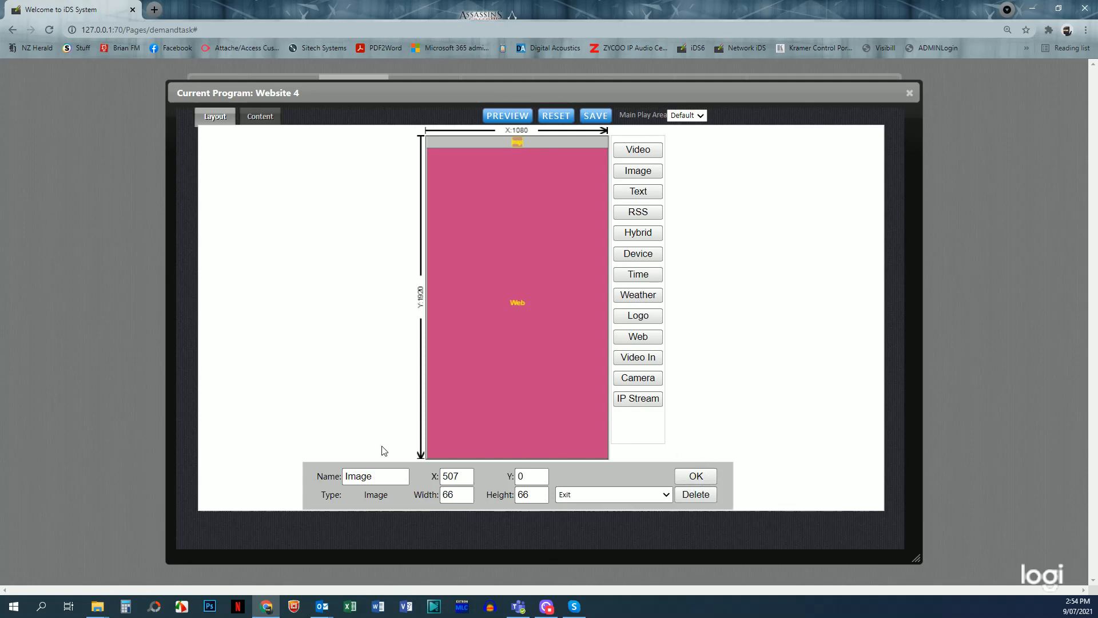
click(694, 477)
click(600, 116)
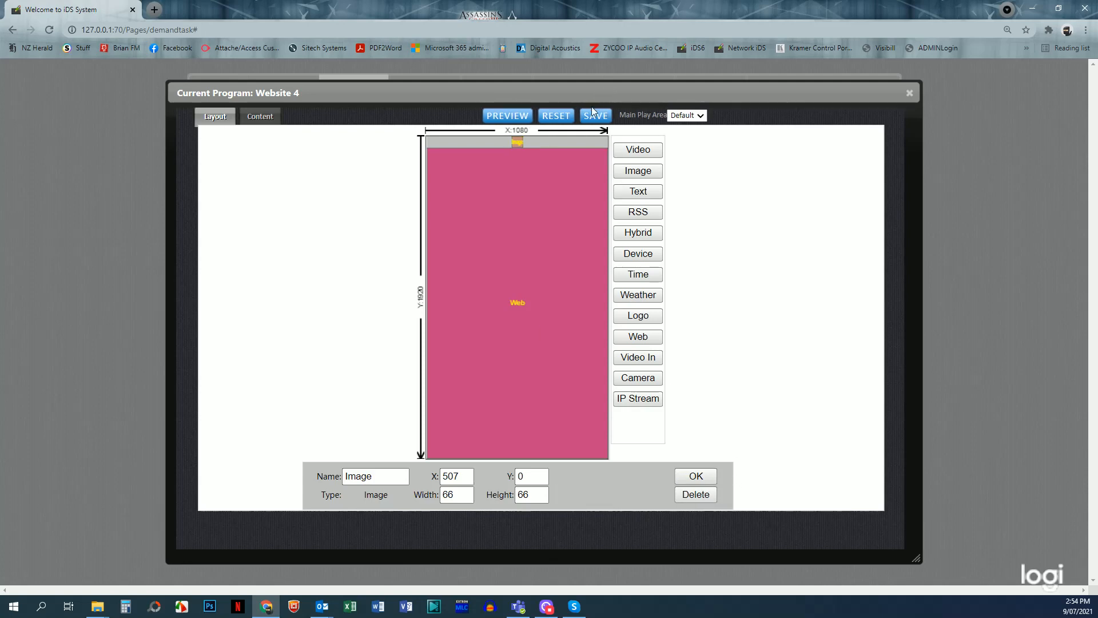
Step: Add the close-button image from the Root folder to the image area's playlist in Website 4's content
click(260, 117)
click(544, 141)
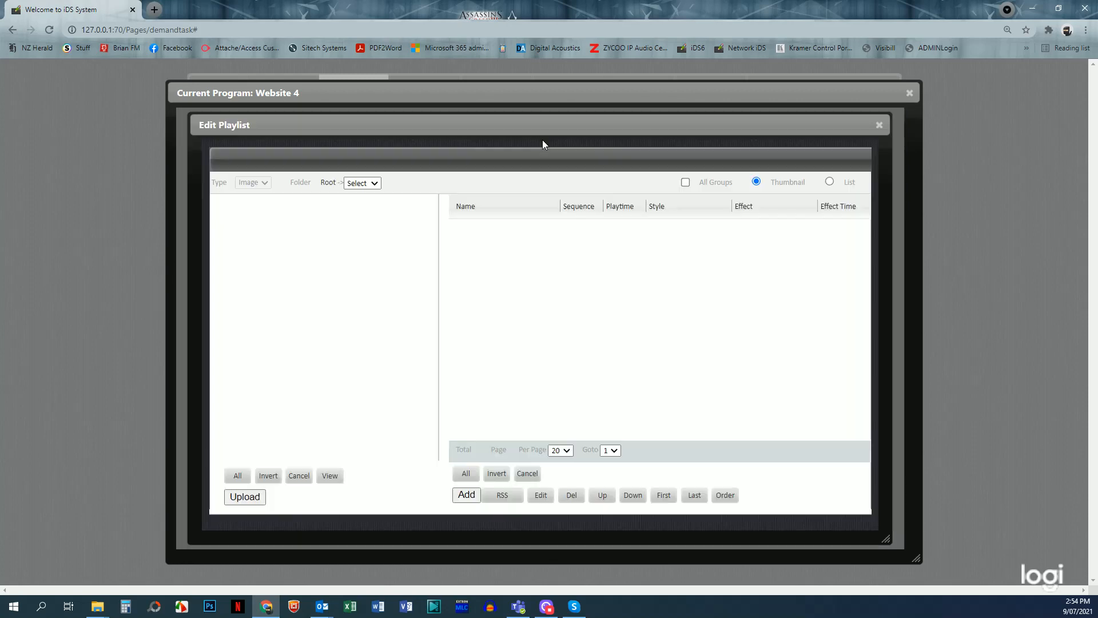
click(247, 274)
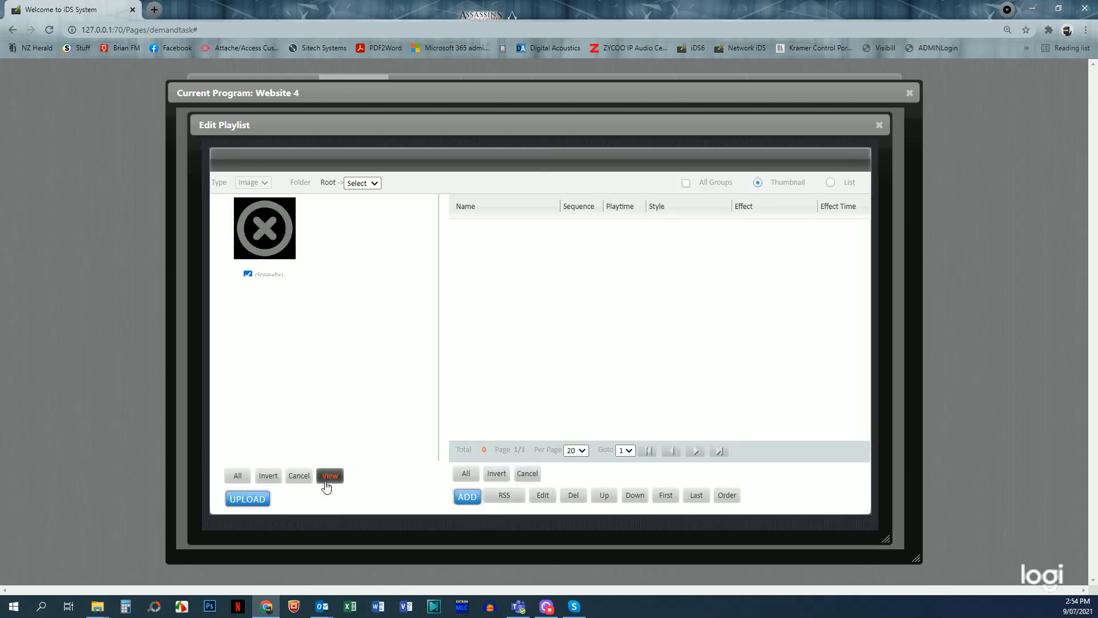
click(467, 496)
Step: Set the play style of close+button.png to Auto Scale and close the program editor
click(463, 230)
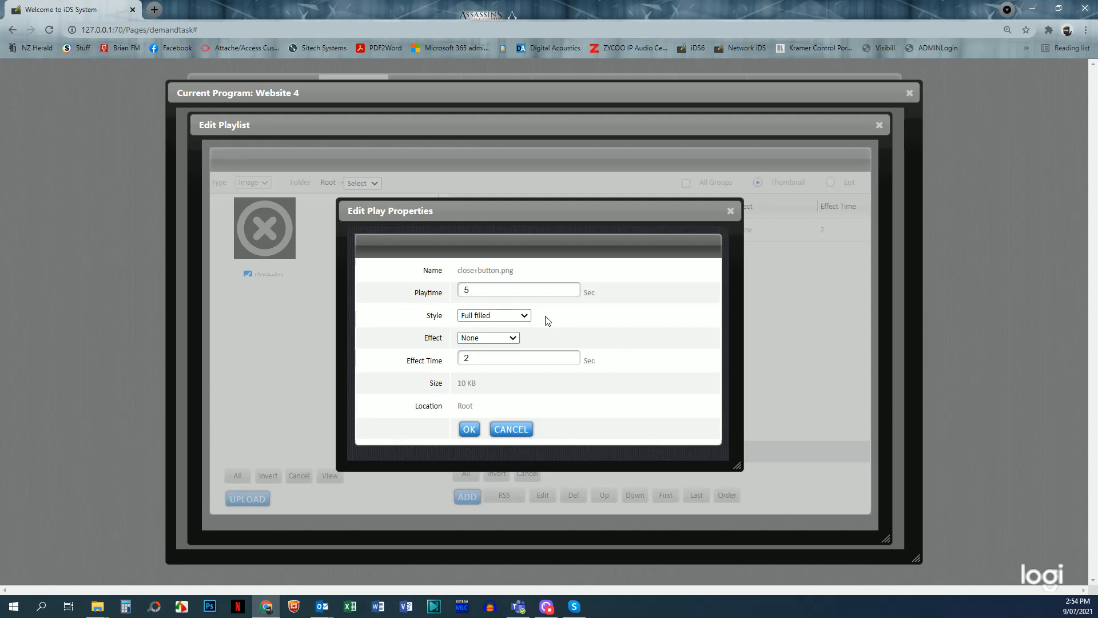
click(513, 318)
click(481, 368)
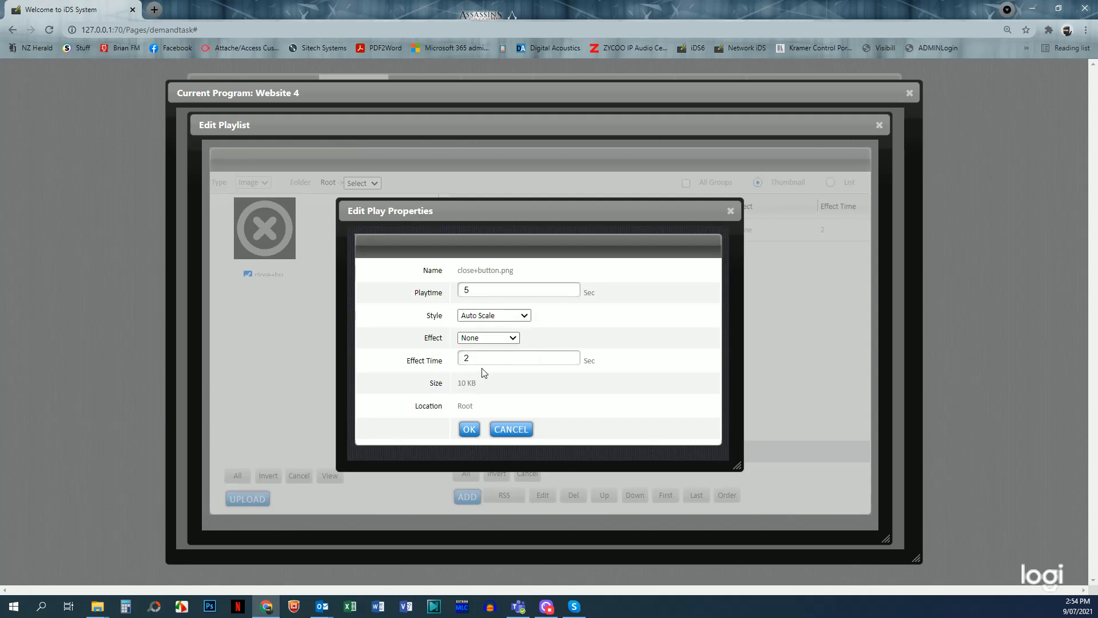
click(468, 429)
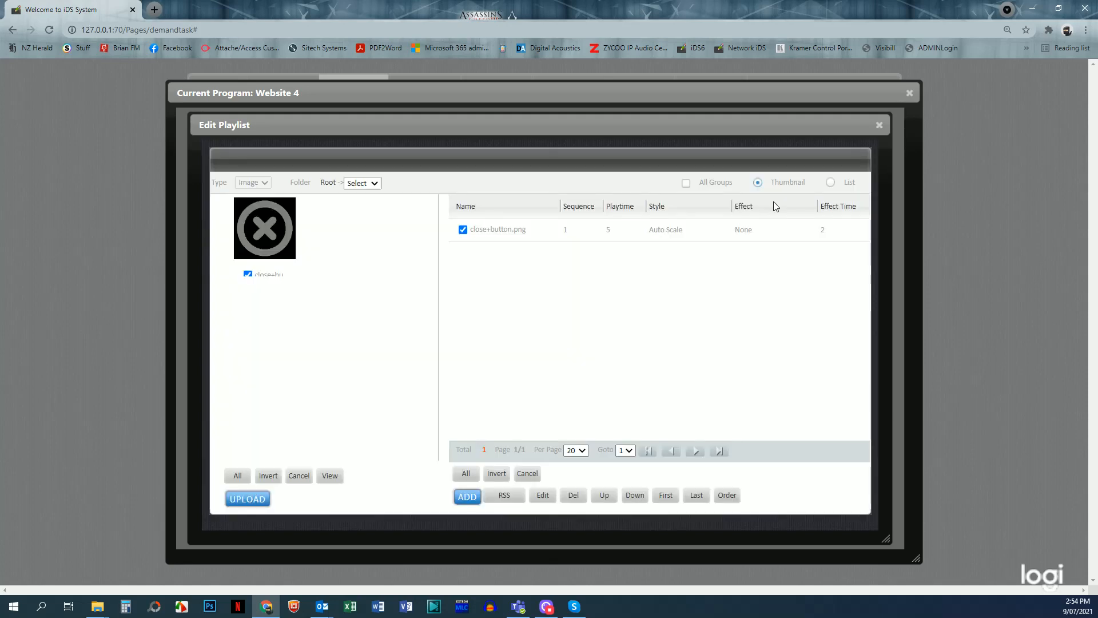
click(908, 93)
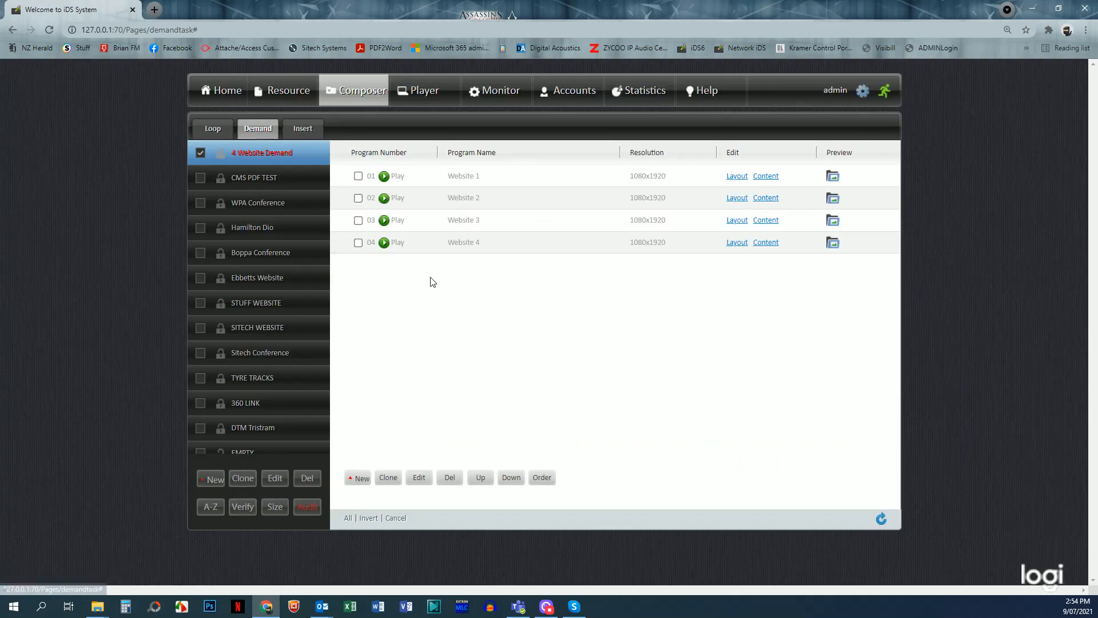
click(766, 242)
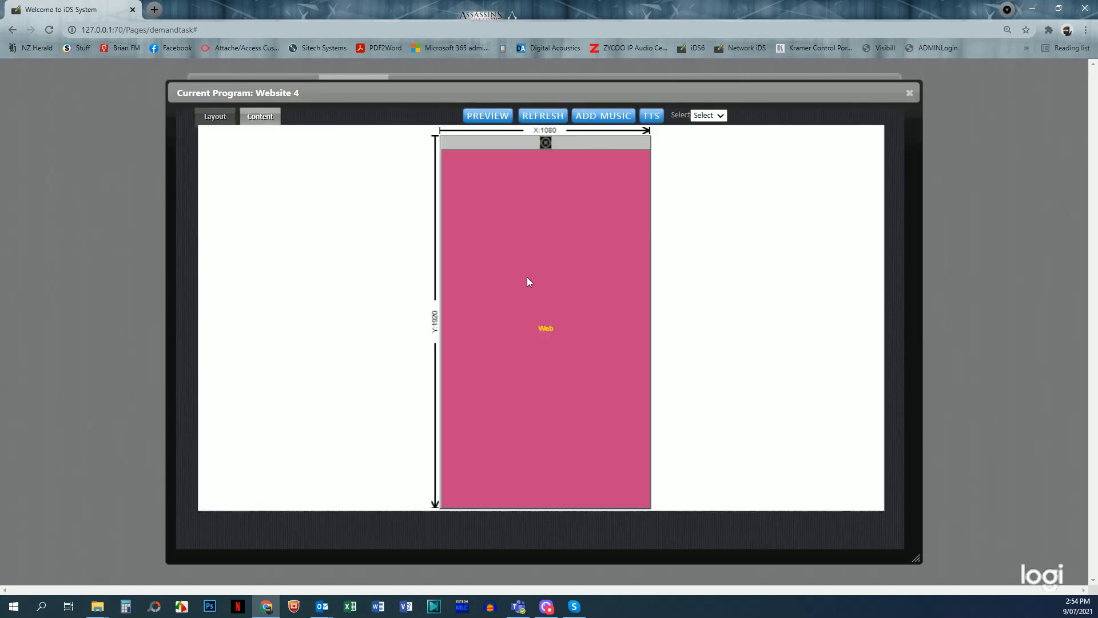
click(527, 281)
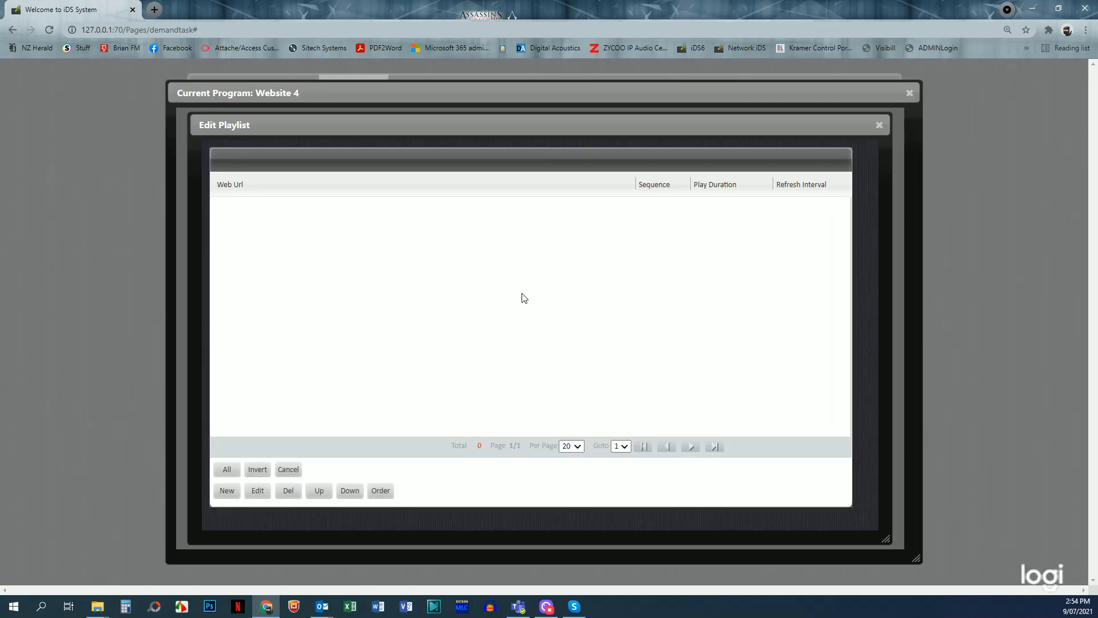
click(226, 492)
click(486, 316)
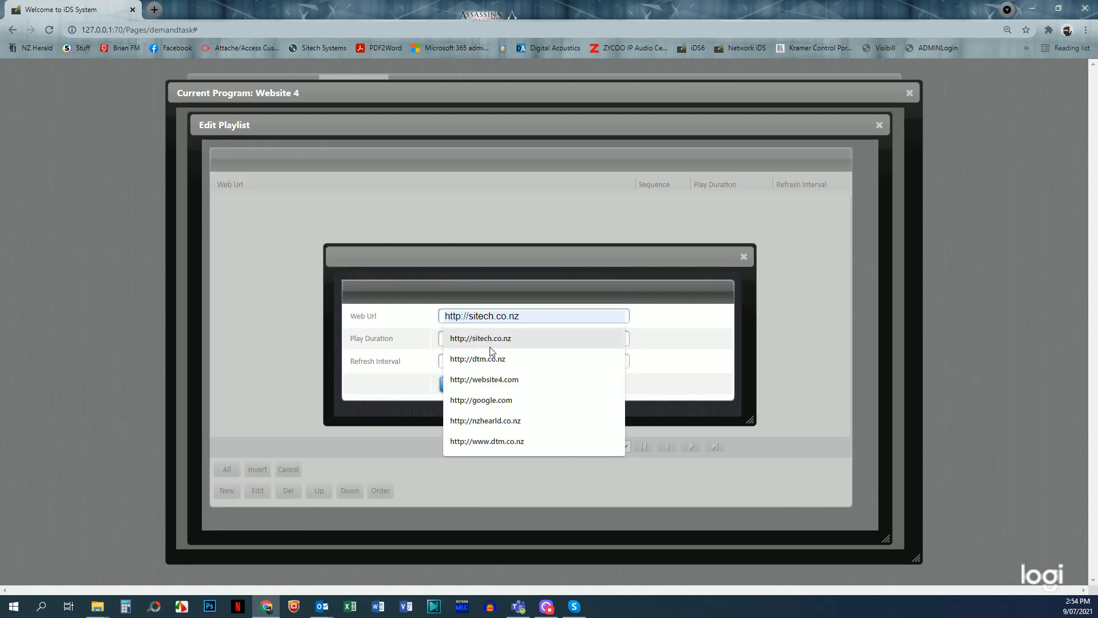
click(494, 337)
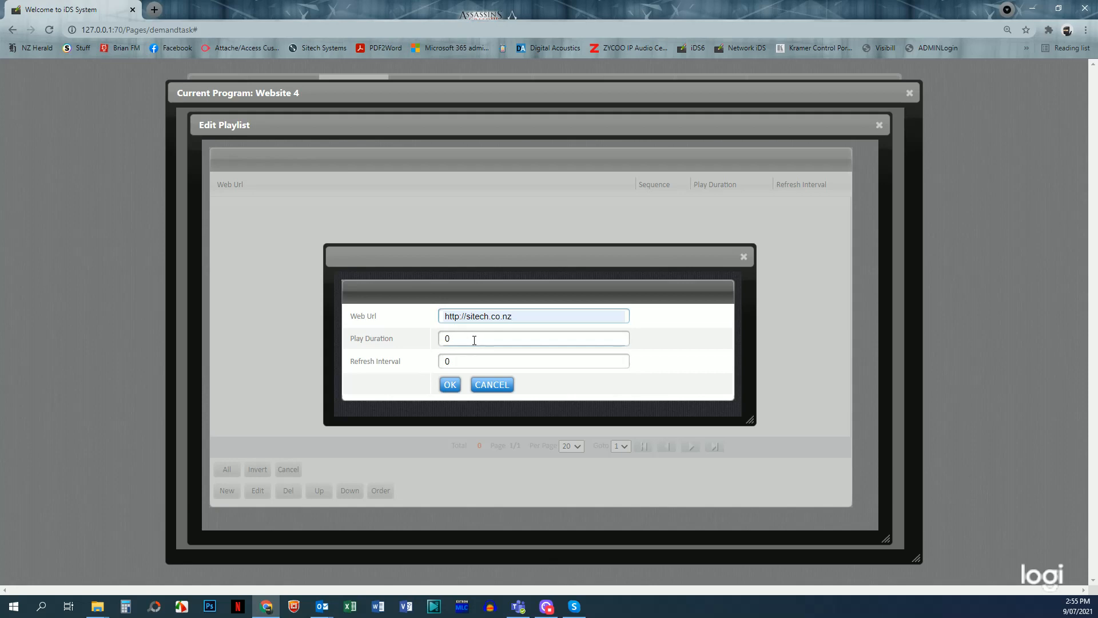
click(451, 384)
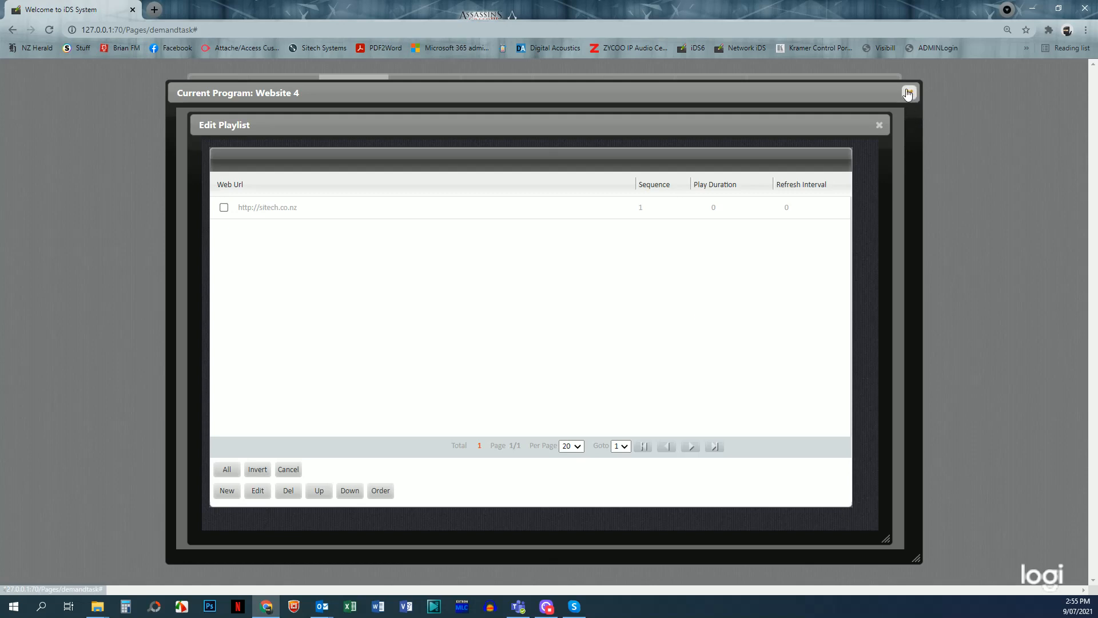
click(909, 92)
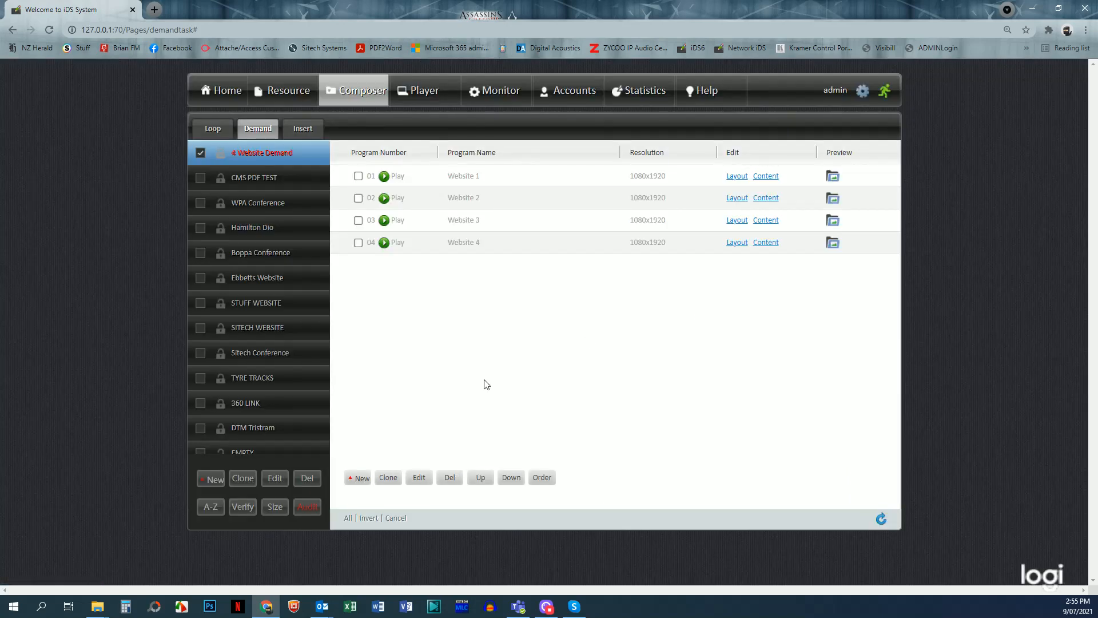
Step: Audit the 4 Website Demand campaign and go back to the loop campaigns
click(301, 514)
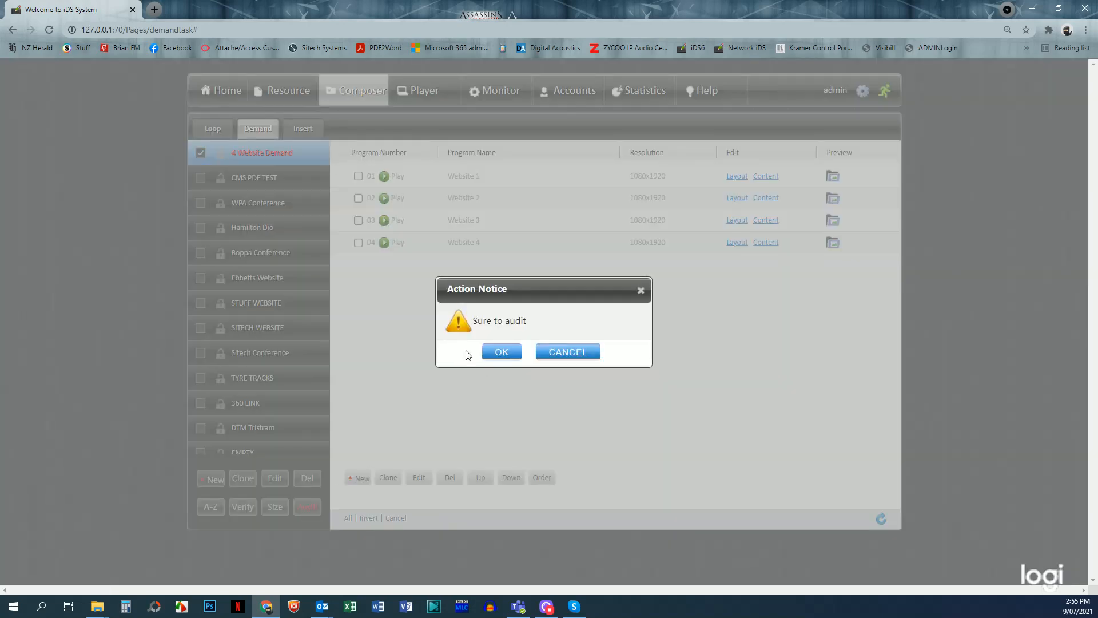
click(499, 351)
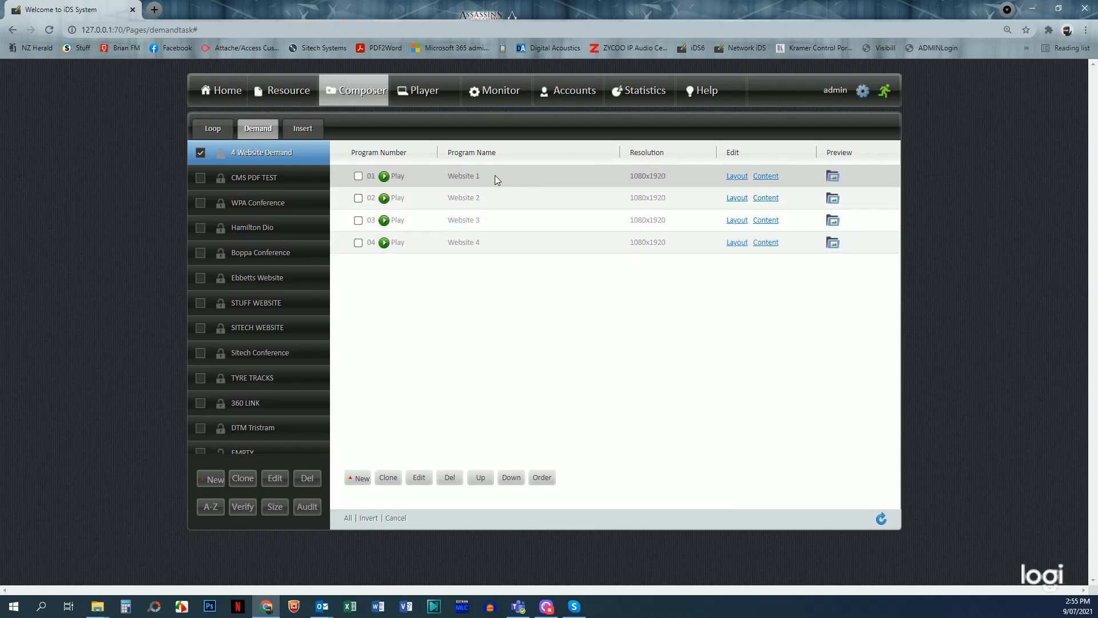
click(213, 131)
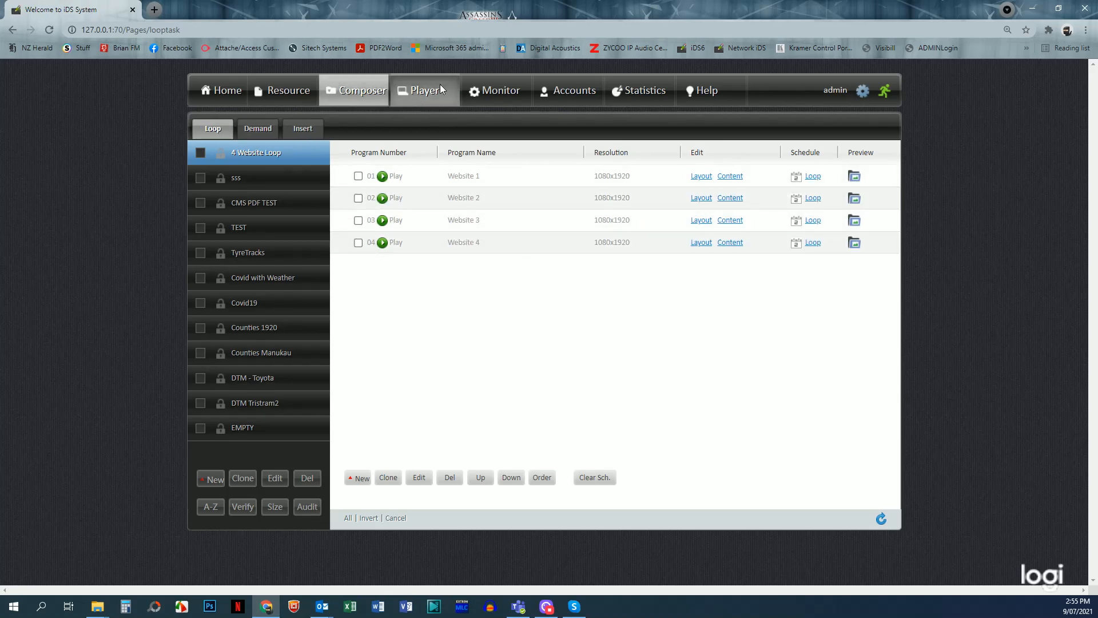
Step: Open the campaign assignment for the 49" Wall Touch player and choose 4 Website Loop as its loop campaign
click(427, 93)
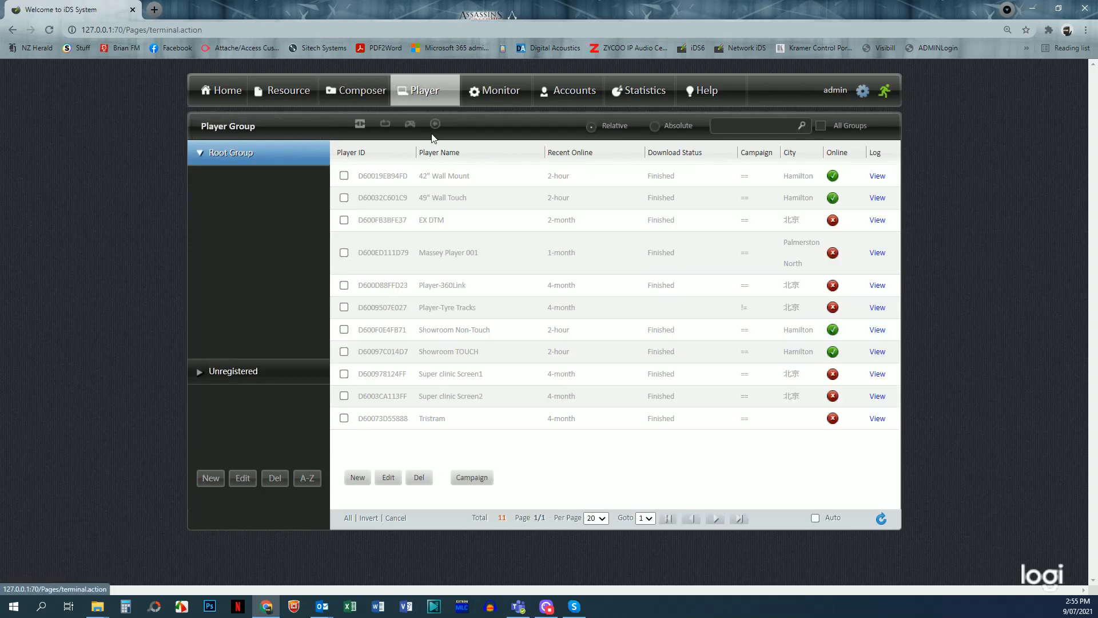
click(343, 198)
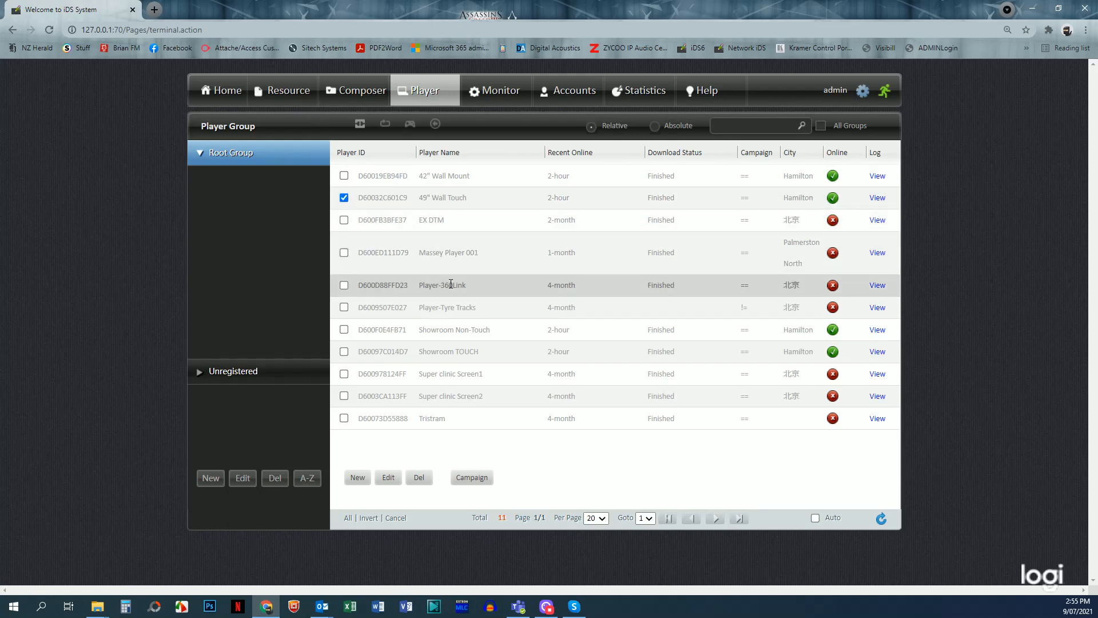
click(472, 479)
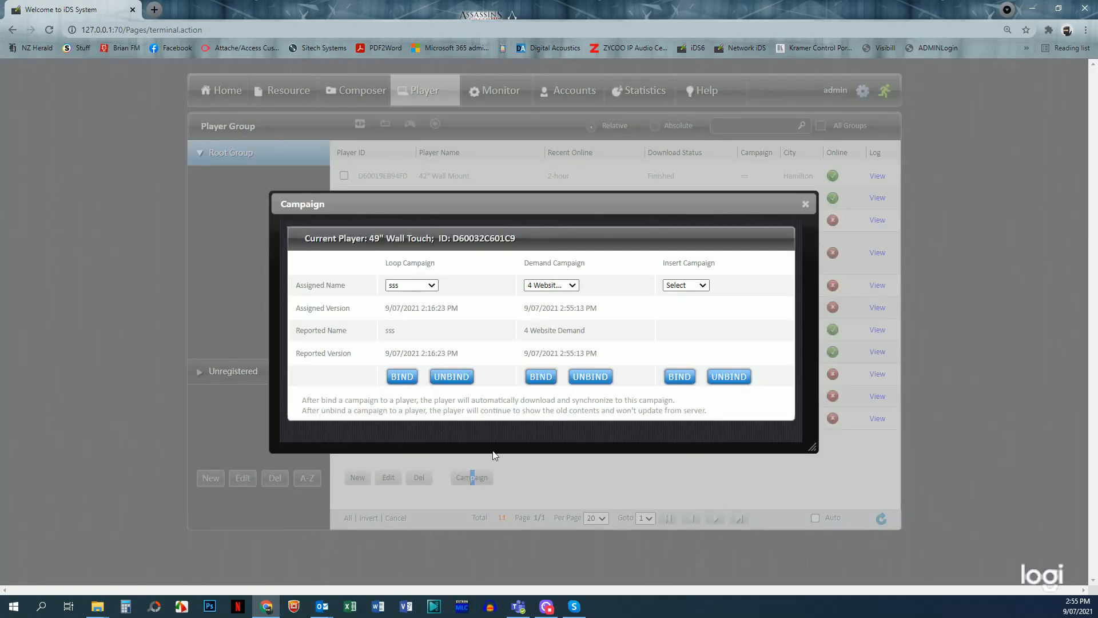
click(435, 285)
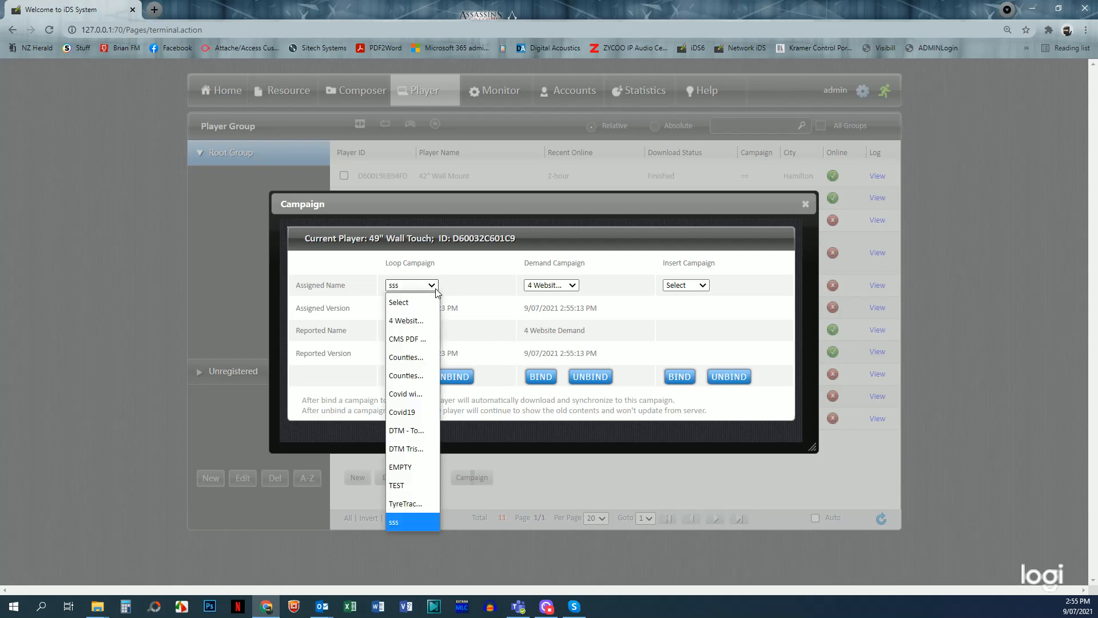
click(409, 321)
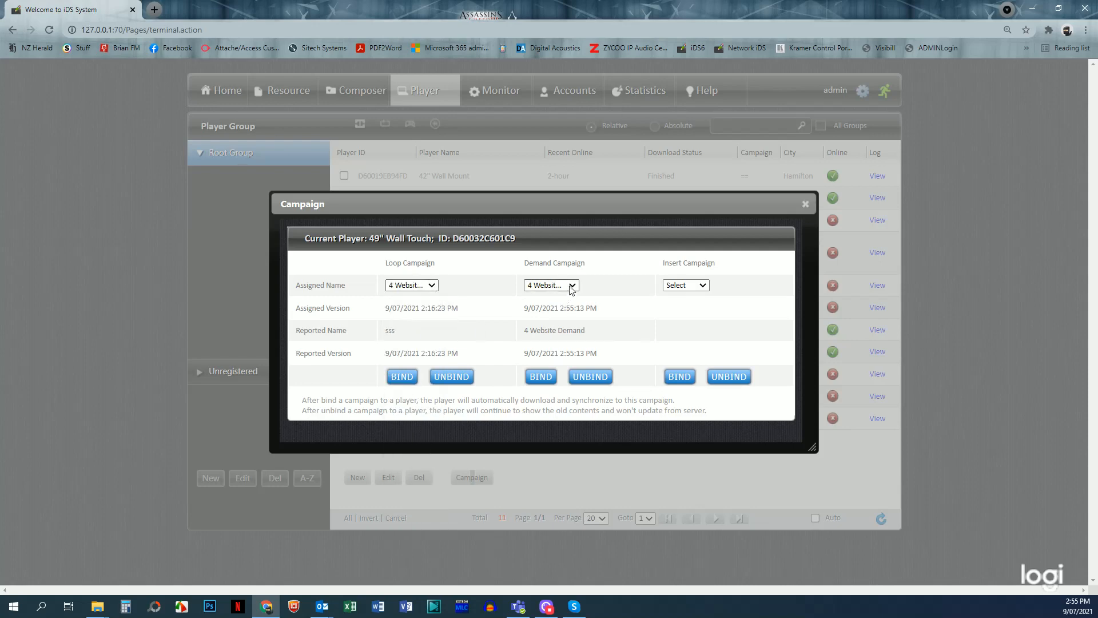
Step: Bind the 4 Website Demand campaign to the 49" Wall Touch player as its demand campaign
click(572, 285)
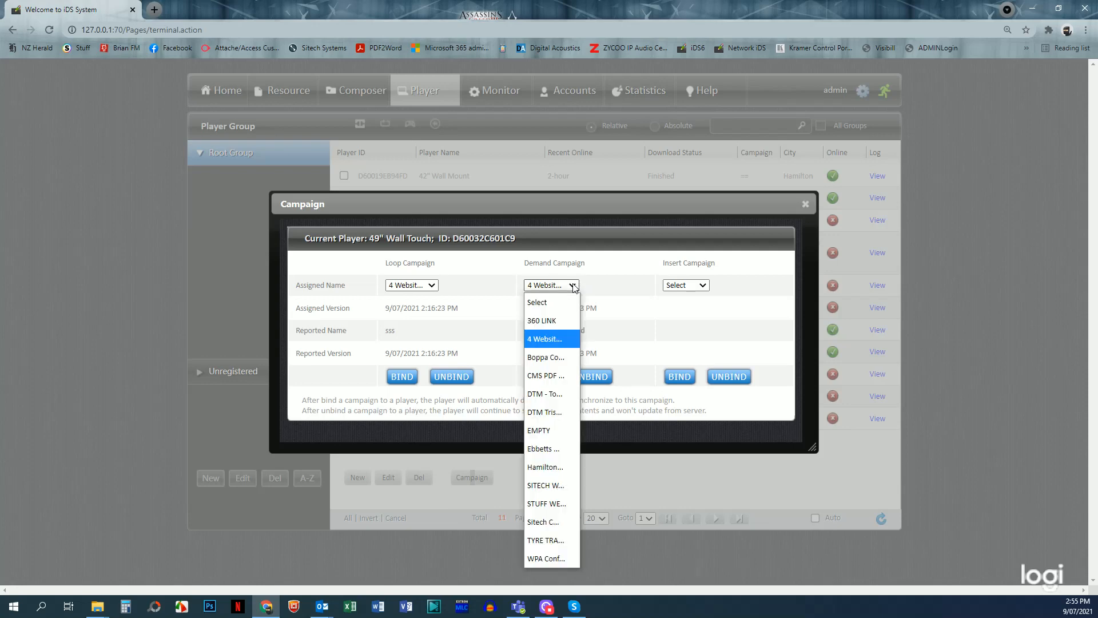
click(550, 337)
click(540, 376)
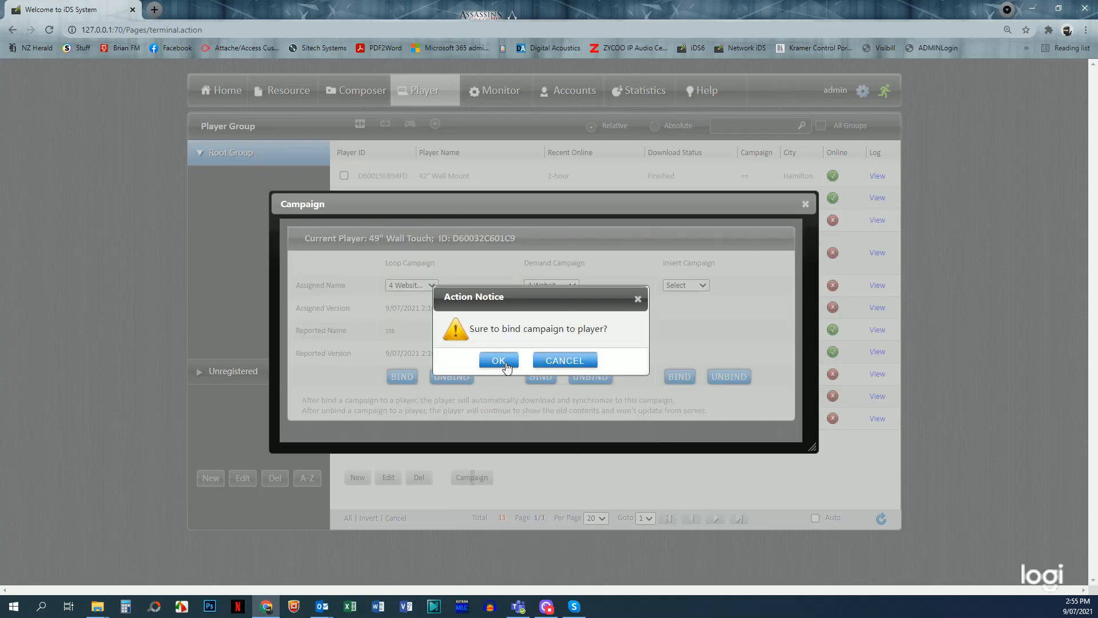
click(502, 360)
Step: Bind the selected loop campaign to the 49" Wall Touch player and close the campaign assignment
click(402, 376)
click(499, 361)
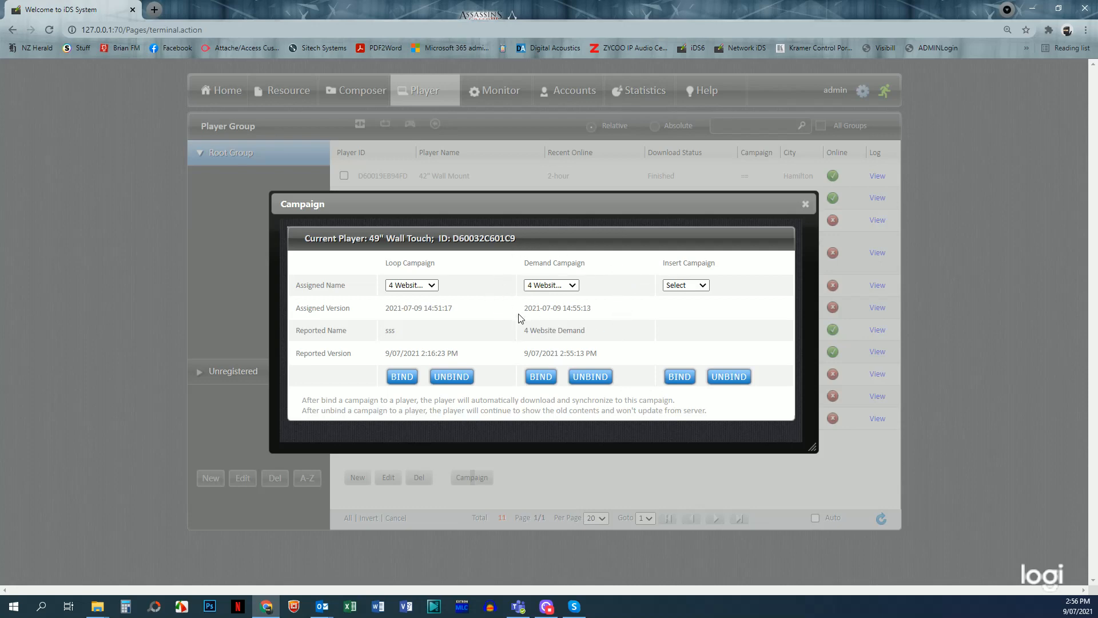
click(805, 204)
Step: Check the program properties of Website 4 in the 4 Website Loop campaign and close them without changes
click(355, 90)
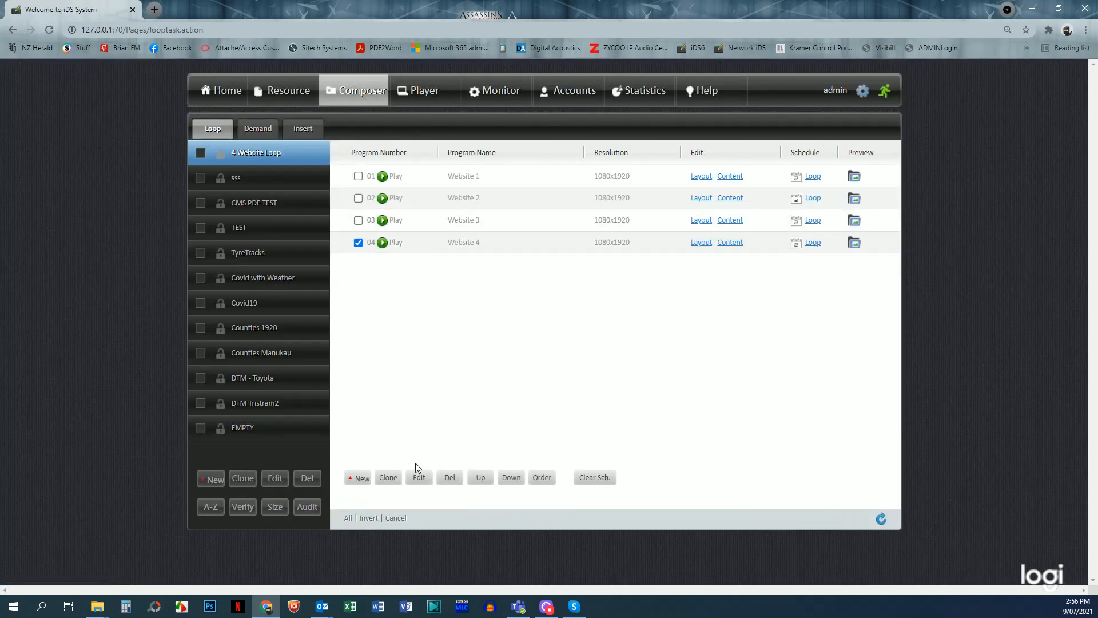
click(418, 477)
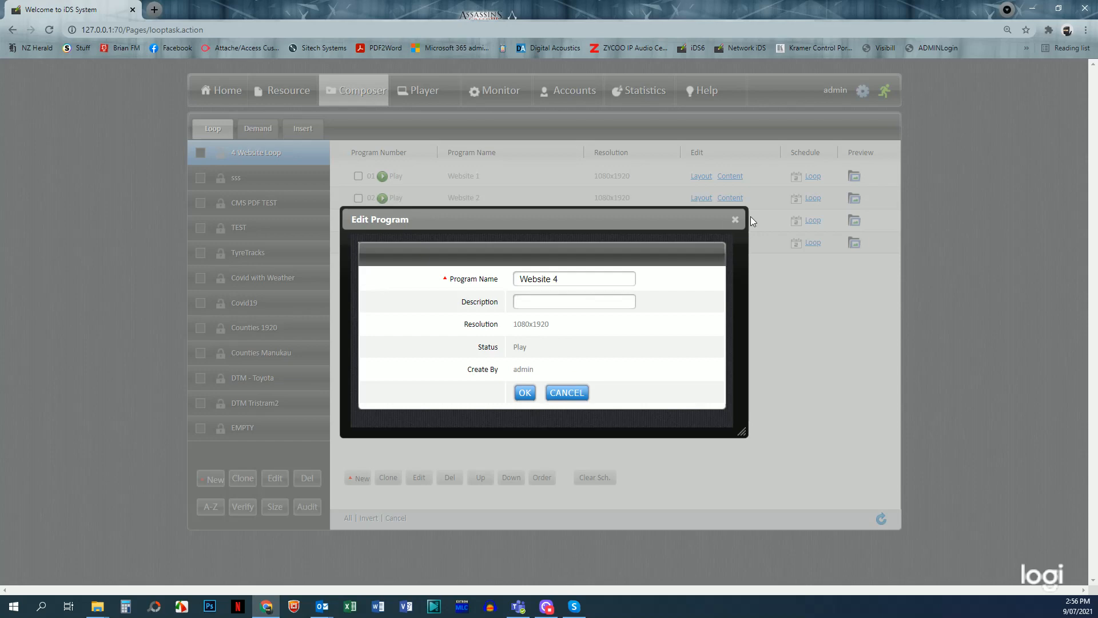
click(567, 392)
click(419, 479)
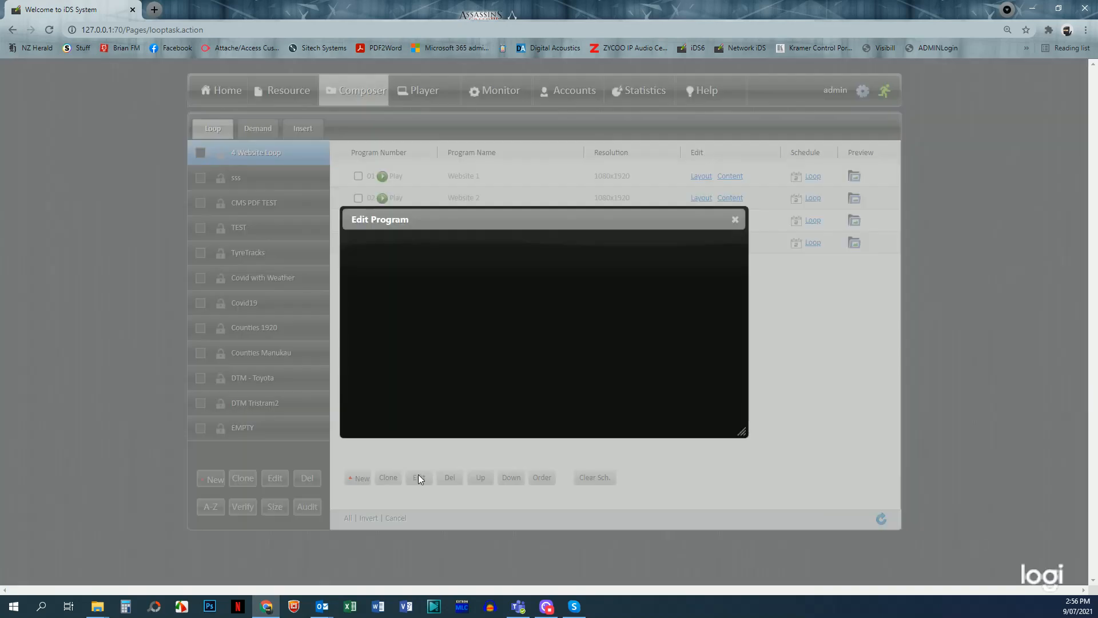
click(738, 220)
Step: Check the play duration and idle exit options of demand program Website 4, and close its properties without changes
click(256, 128)
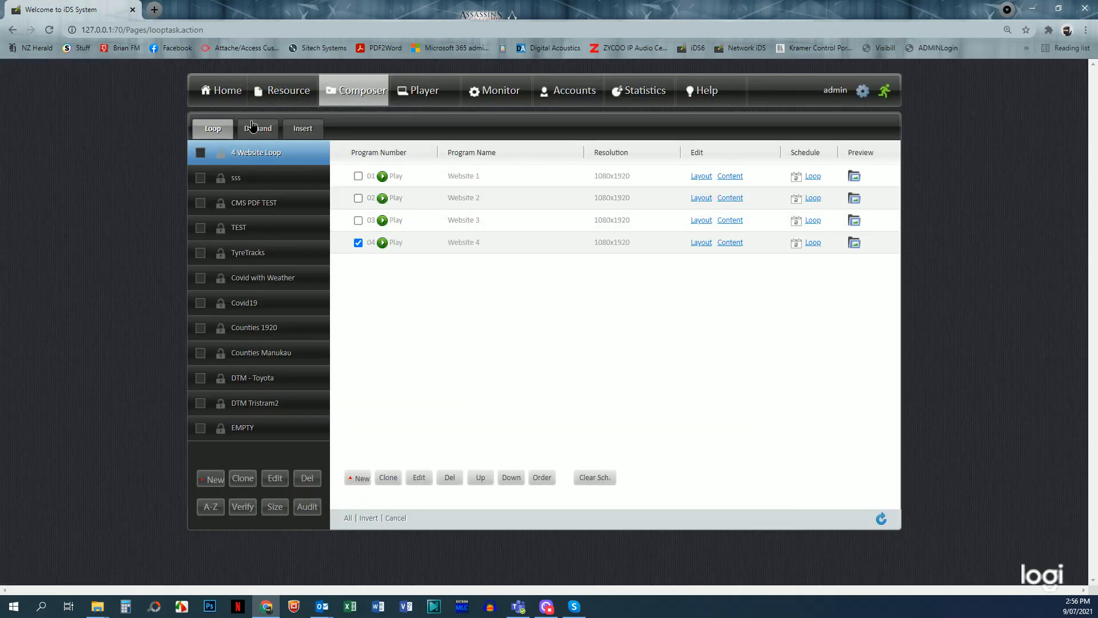
click(358, 243)
click(418, 479)
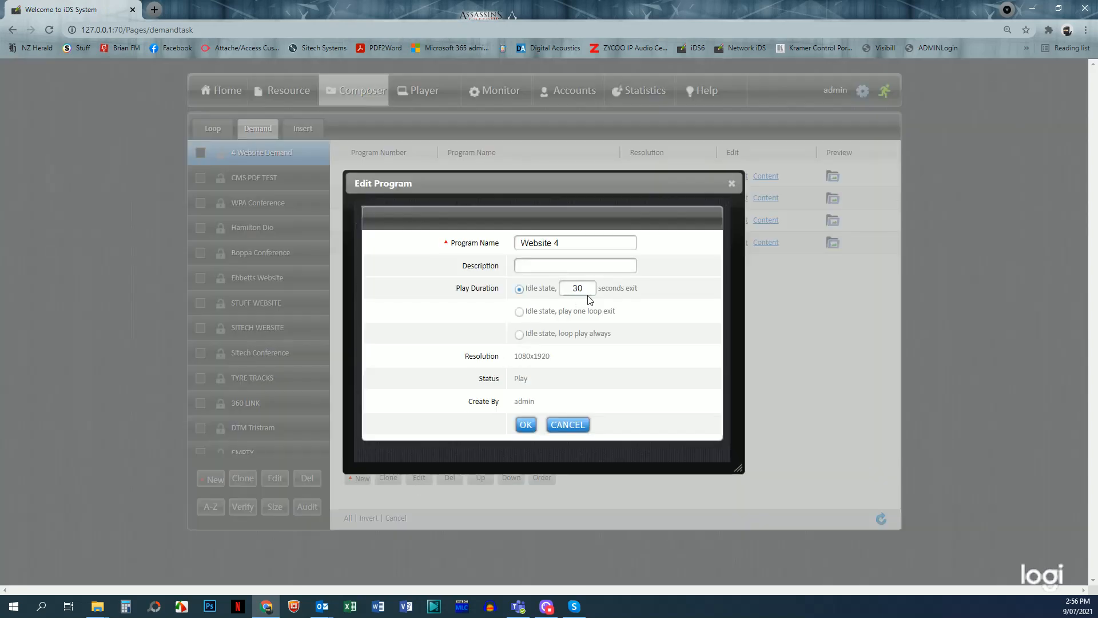
click(732, 184)
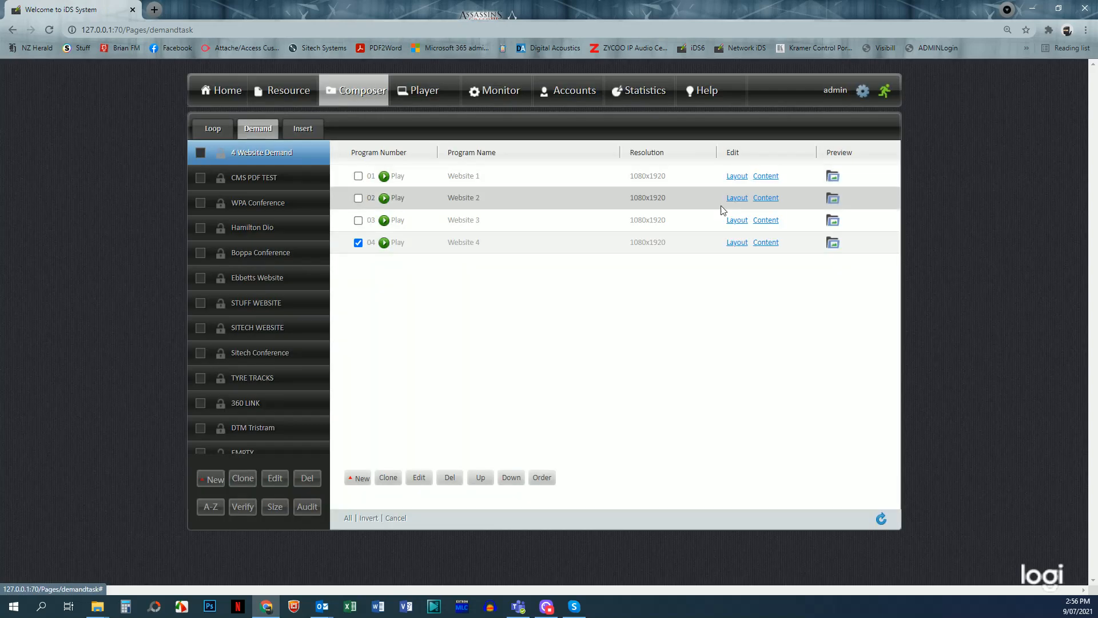